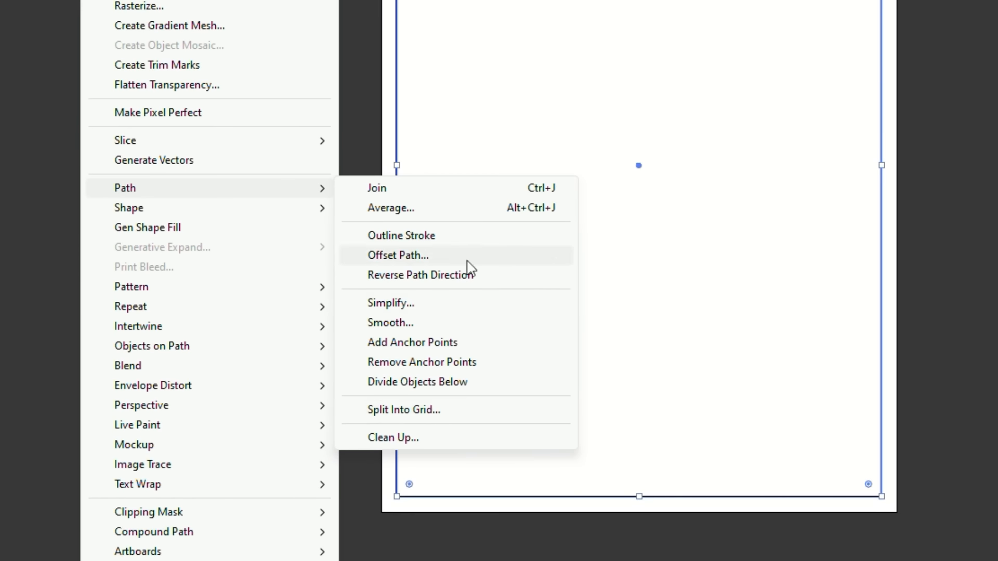
# Set up a split of the selected margin rectangle into a grid of 5 rows and 4 columns
pyautogui.click(406, 410)
pyautogui.click(958, 242)
pyautogui.click(603, 206)
pyautogui.click(603, 206)
pyautogui.click(603, 206)
pyautogui.click(603, 206)
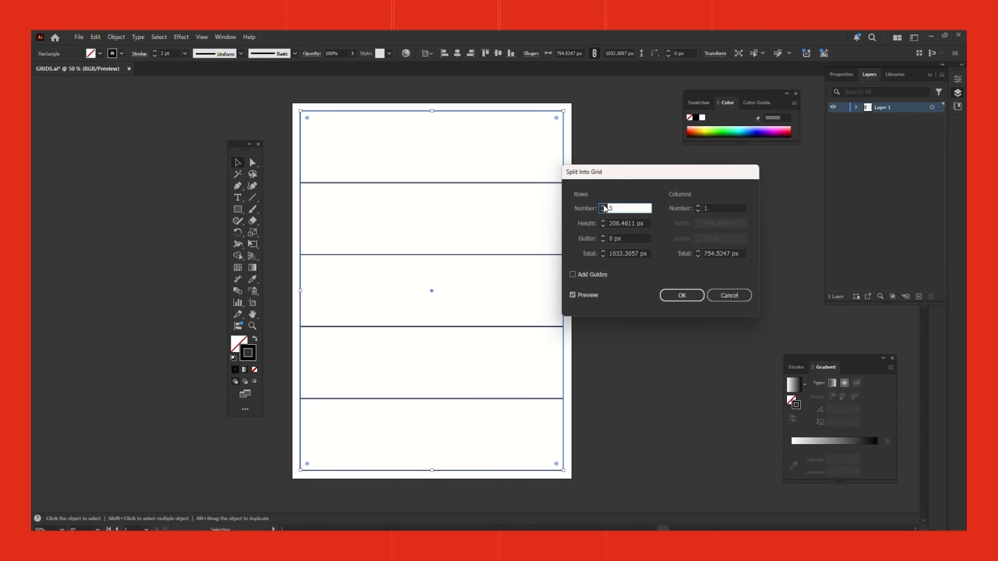
pyautogui.click(698, 206)
pyautogui.click(698, 206)
pyautogui.click(698, 207)
pyautogui.click(698, 206)
# Set both the row and column gutters of the grid to 4 px and apply the split
pyautogui.click(698, 237)
pyautogui.click(699, 236)
pyautogui.click(603, 237)
pyautogui.click(603, 237)
pyautogui.click(603, 237)
pyautogui.click(603, 237)
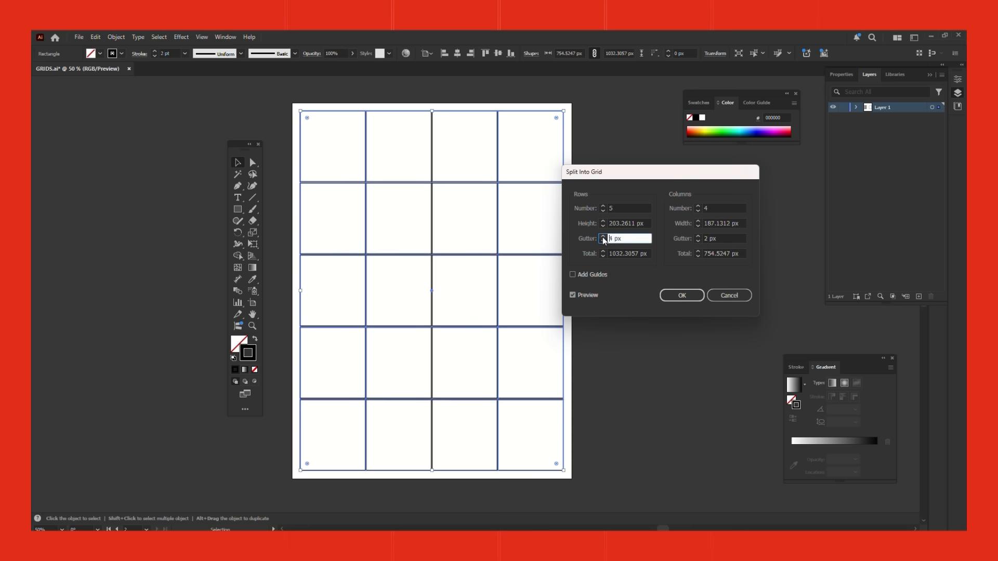
pyautogui.click(698, 237)
pyautogui.click(698, 236)
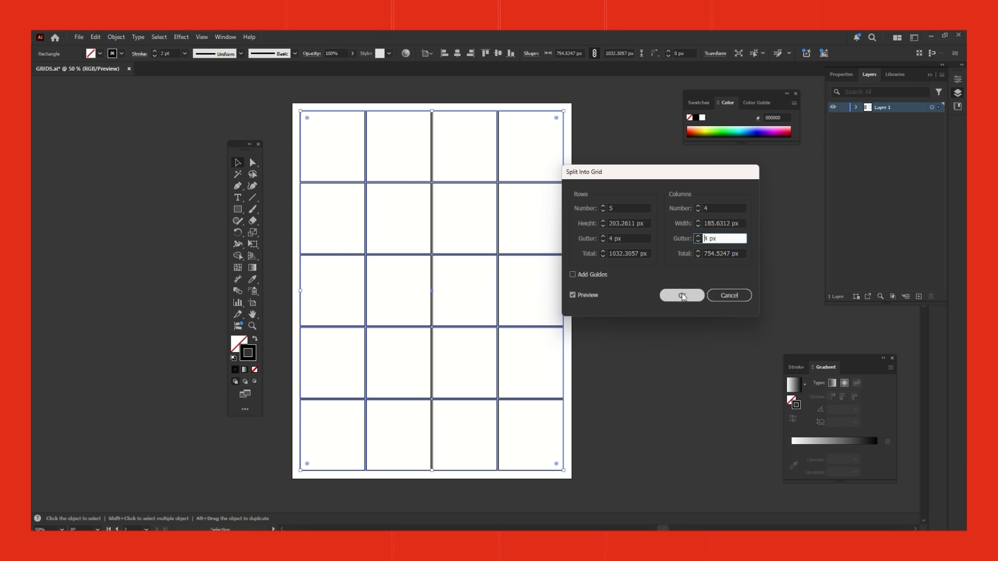
pyautogui.click(683, 296)
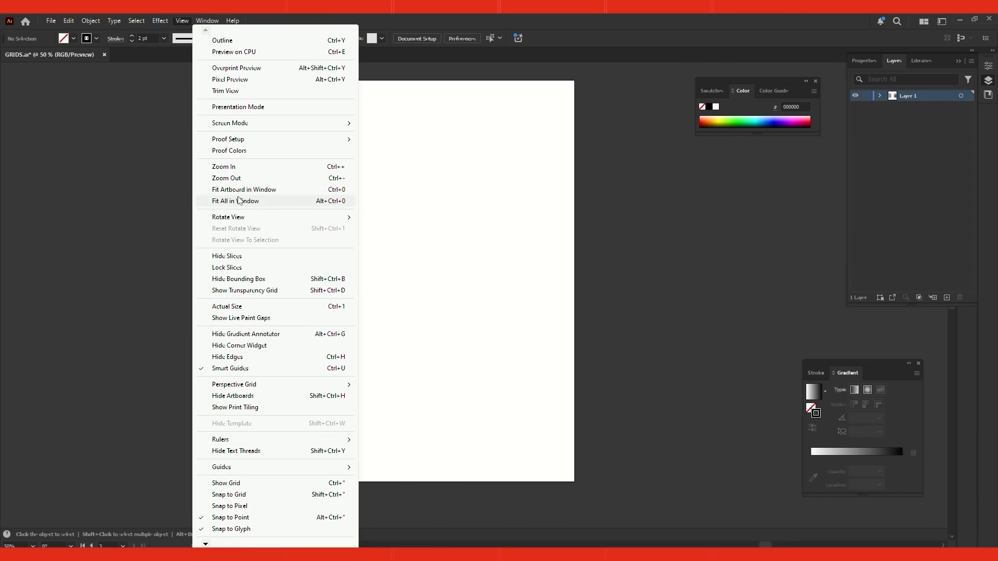
# Show the rulers and place four margin guides just inside the edges of the blank artboard
pyautogui.moveTo(280, 445)
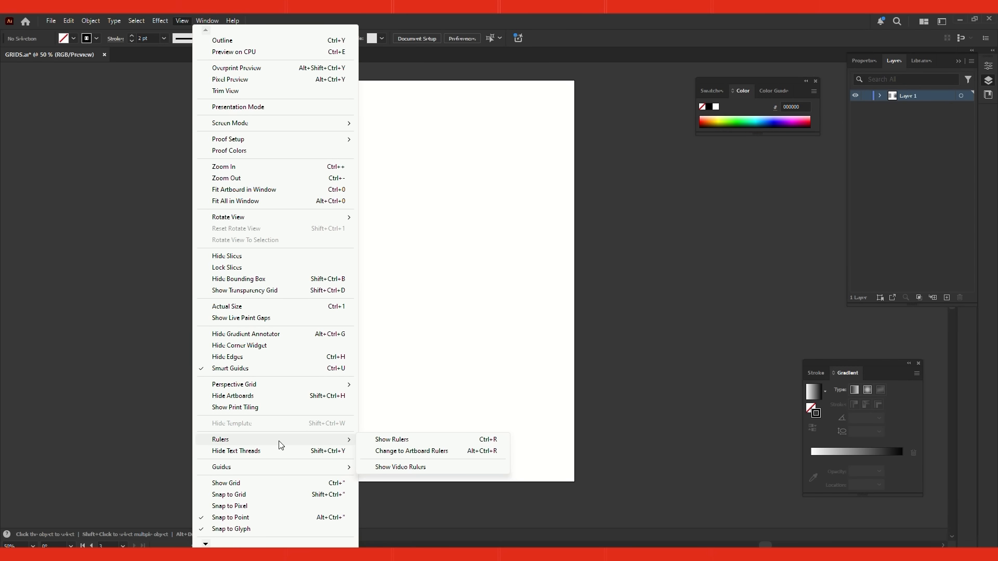
pyautogui.click(406, 442)
pyautogui.moveTo(431, 67); pyautogui.dragTo(425, 91)
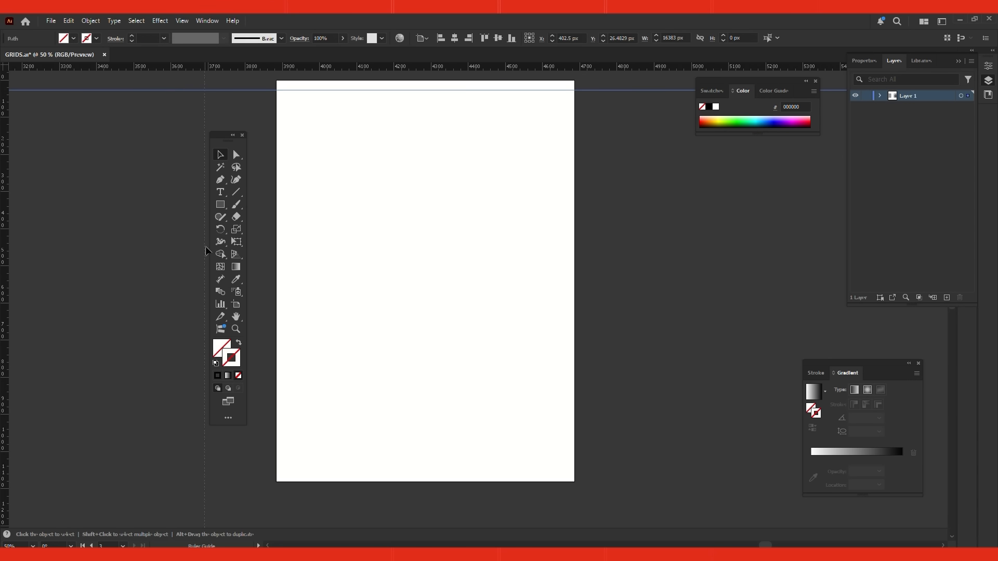
pyautogui.moveTo(281, 241); pyautogui.dragTo(287, 241)
pyautogui.moveTo(4, 260); pyautogui.dragTo(564, 276)
pyautogui.moveTo(402, 67); pyautogui.dragTo(416, 472)
# Add inner guides: two horizontal pairs around mid-page, a vertical pair left of centre, and one horizontal guide near the top
pyautogui.moveTo(479, 67); pyautogui.dragTo(490, 298)
pyautogui.moveTo(5, 382); pyautogui.dragTo(391, 388)
pyautogui.moveTo(431, 67); pyautogui.dragTo(434, 290)
pyautogui.moveTo(4, 312); pyautogui.dragTo(381, 312)
pyautogui.moveTo(462, 67); pyautogui.dragTo(463, 244)
pyautogui.moveTo(5, 187)
pyautogui.mouseDown()
pyautogui.moveTo(84, 184)
pyautogui.moveTo(5, 187)
pyautogui.mouseUp()
pyautogui.moveTo(585, 397); pyautogui.dragTo(499, 403)
pyautogui.moveTo(451, 69); pyautogui.dragTo(455, 150)
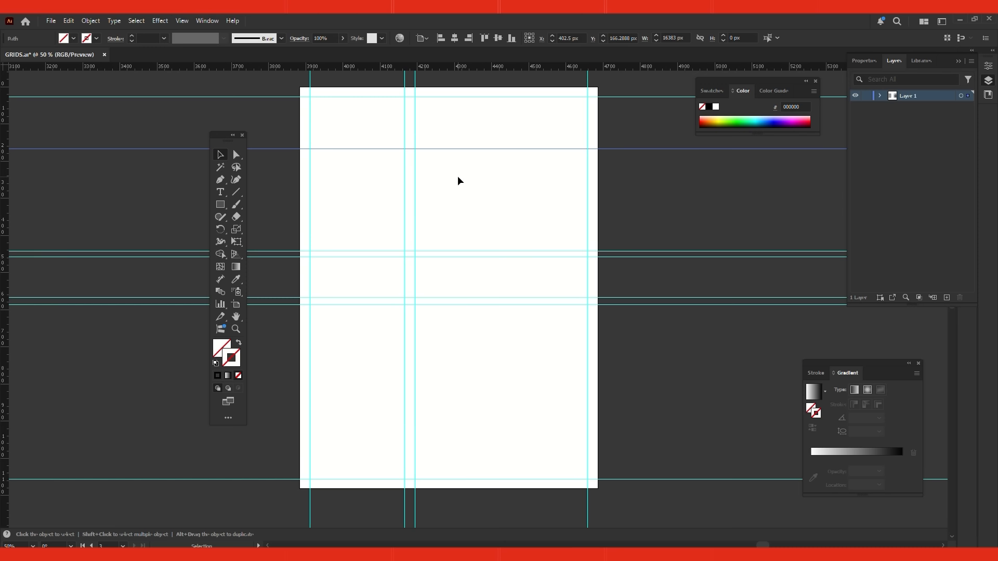
# Draw five red rectangles filling guide cells, starting with a lower-right block about 464 px square, plus the upper and middle blocks
pyautogui.moveTo(415, 304); pyautogui.dragTo(587, 479)
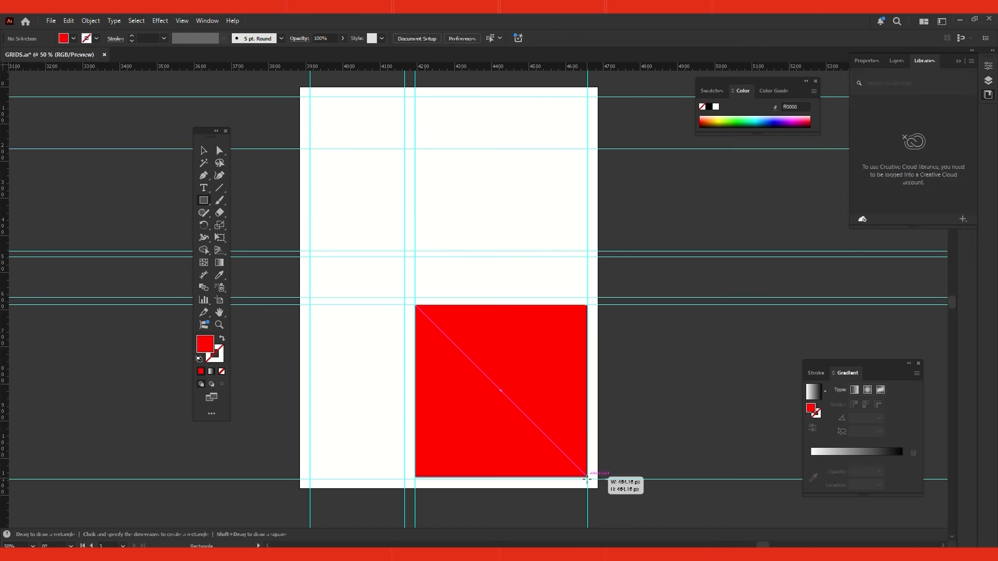
pyautogui.moveTo(415, 149); pyautogui.dragTo(588, 251)
pyautogui.moveTo(311, 149); pyautogui.dragTo(404, 250)
pyautogui.moveTo(310, 256); pyautogui.dragTo(404, 298)
pyautogui.moveTo(416, 257); pyautogui.dragTo(588, 297)
pyautogui.press('v')
# Duplicate the small middle block downward in the left column and extend the copy to the bottom margin guide
pyautogui.click(717, 230)
pyautogui.click(546, 353)
pyautogui.click(693, 345)
pyautogui.moveTo(359, 273); pyautogui.dragTo(359, 321)
pyautogui.moveTo(358, 345); pyautogui.dragTo(359, 478)
pyautogui.click(645, 312)
pyautogui.click(494, 224)
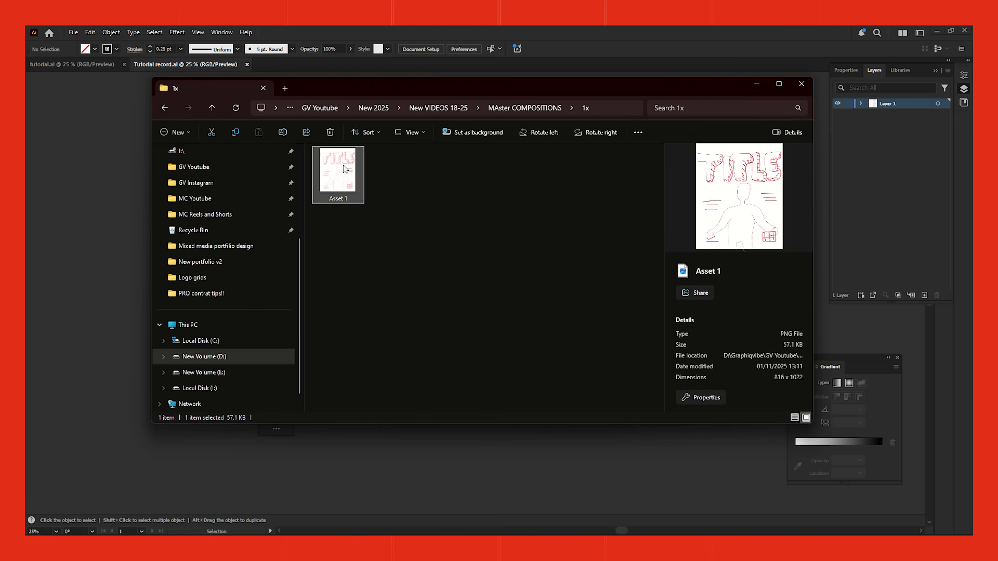
# Place the Asset 1 poster sketch from the 1x folder beside the five-column artboard in Illustrator
pyautogui.moveTo(344, 169); pyautogui.dragTo(612, 292)
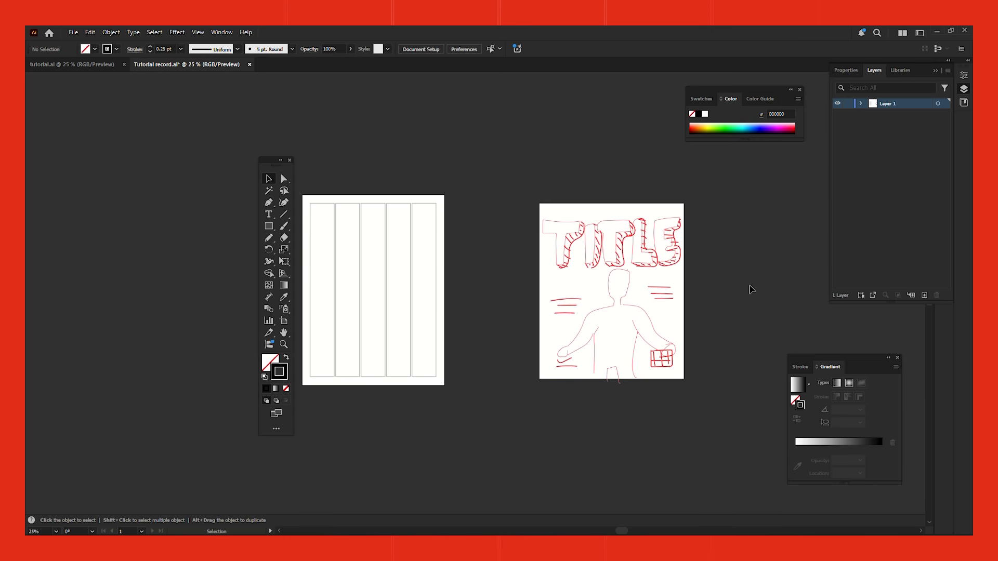
pyautogui.click(639, 270)
pyautogui.click(707, 293)
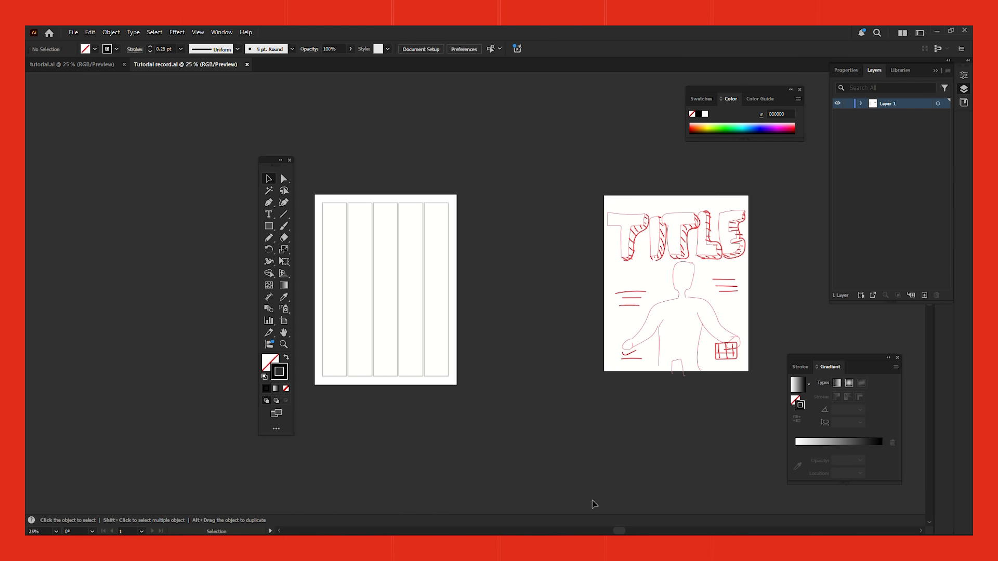
# Open Freepik in the browser and browse images matching "a man in hoodie minimal"
pyautogui.write('frrepik')
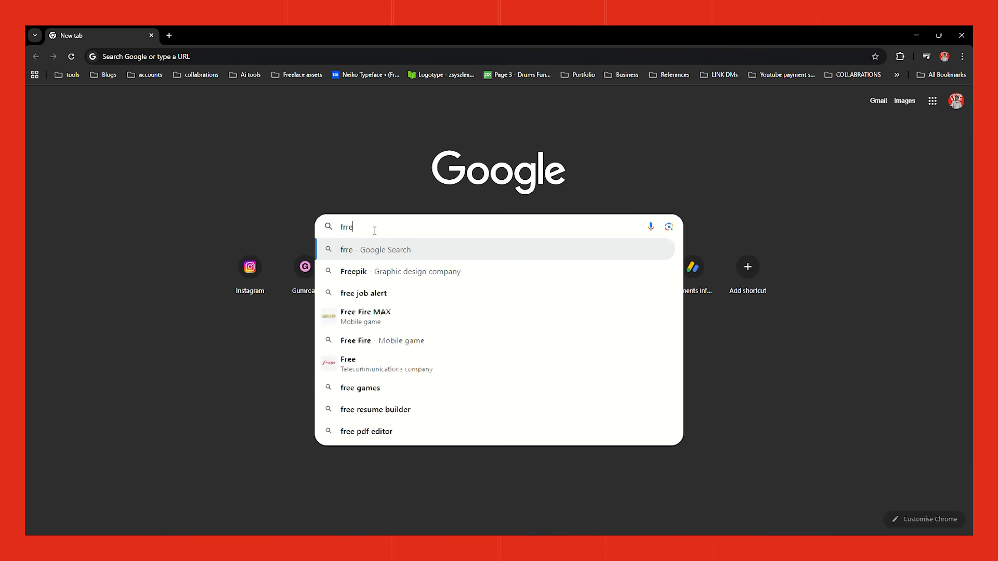
pyautogui.press('Return')
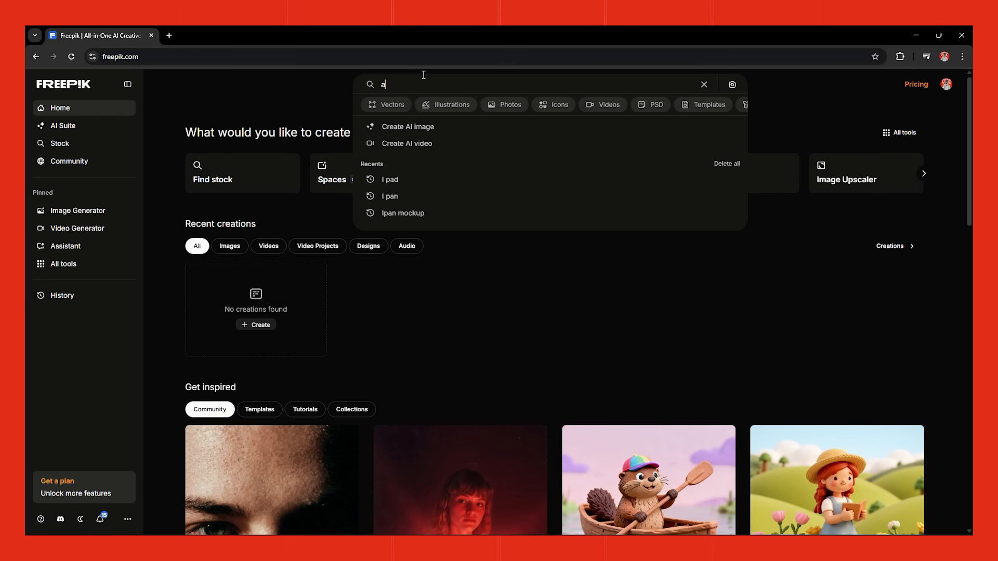
pyautogui.write('in hoodie ')
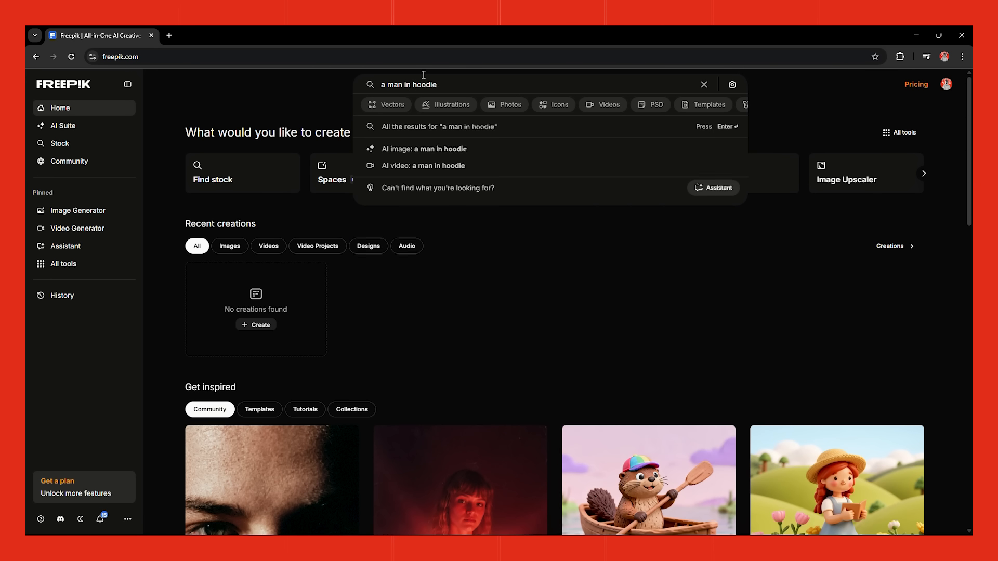
pyautogui.write('minimal')
pyautogui.press('Return')
pyautogui.scroll(-3, 667, 238)
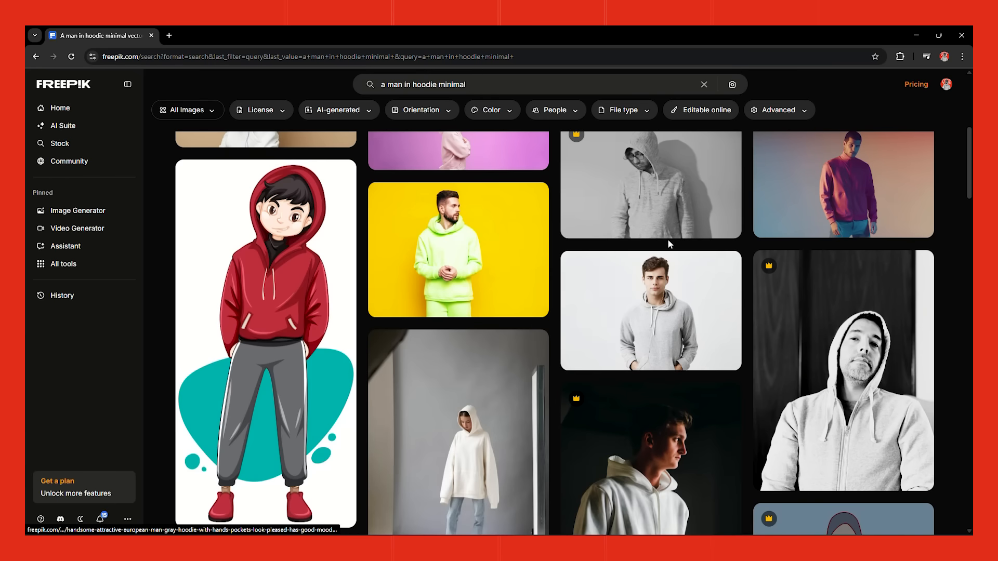
pyautogui.scroll(-3, 537, 357)
pyautogui.scroll(-5, 566, 368)
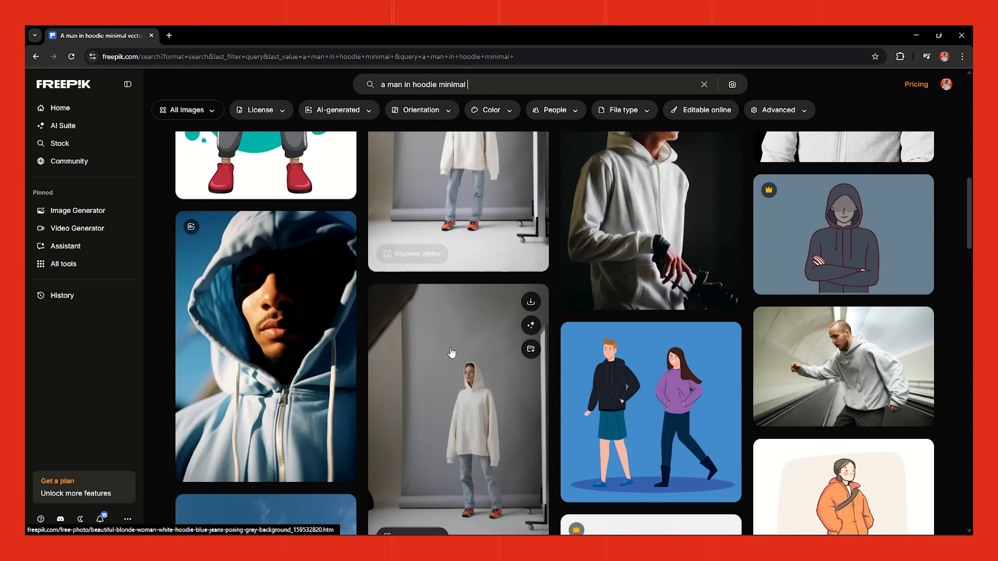
pyautogui.scroll(-5, 633, 364)
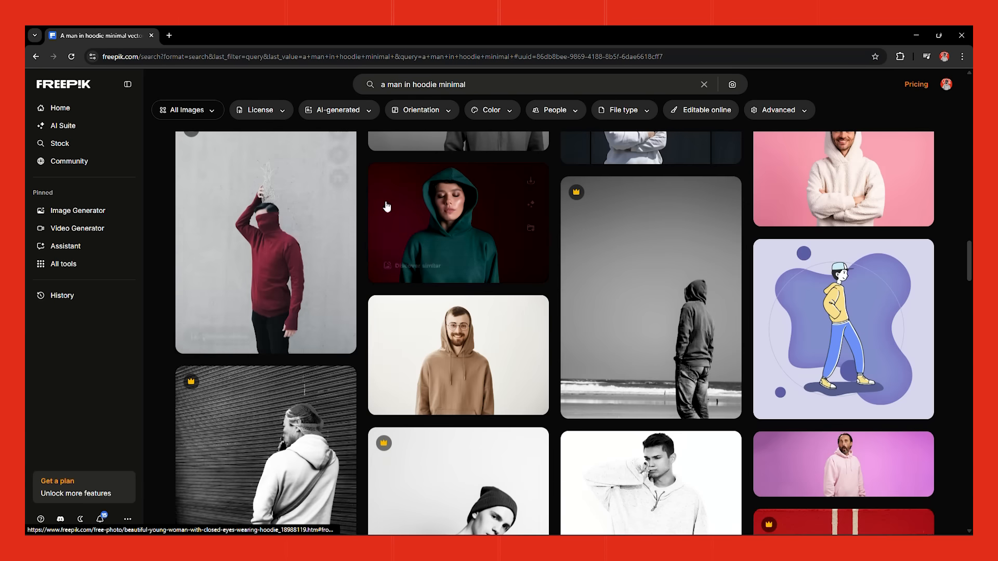
# Open Adobe Stock in a new browser tab and browse images for "man in hoodie minimal"
pyautogui.click(169, 35)
pyautogui.write('adobe stock')
pyautogui.press('Down')
pyautogui.click(178, 97)
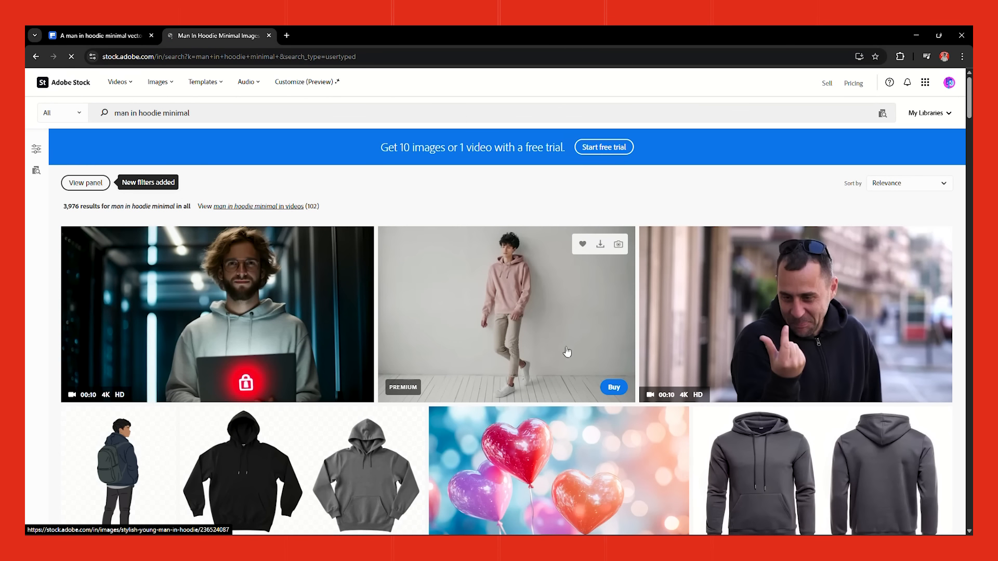
pyautogui.scroll(-1, 567, 352)
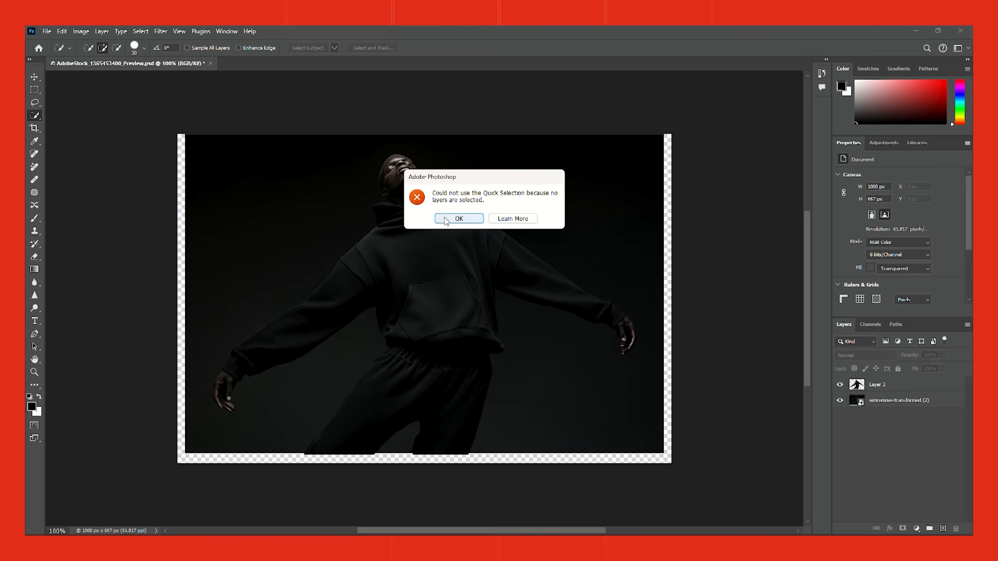
# Isolate the hooded man from his dark background in Photoshop and bring the cut-out beside the column artboard in Illustrator
pyautogui.click(446, 219)
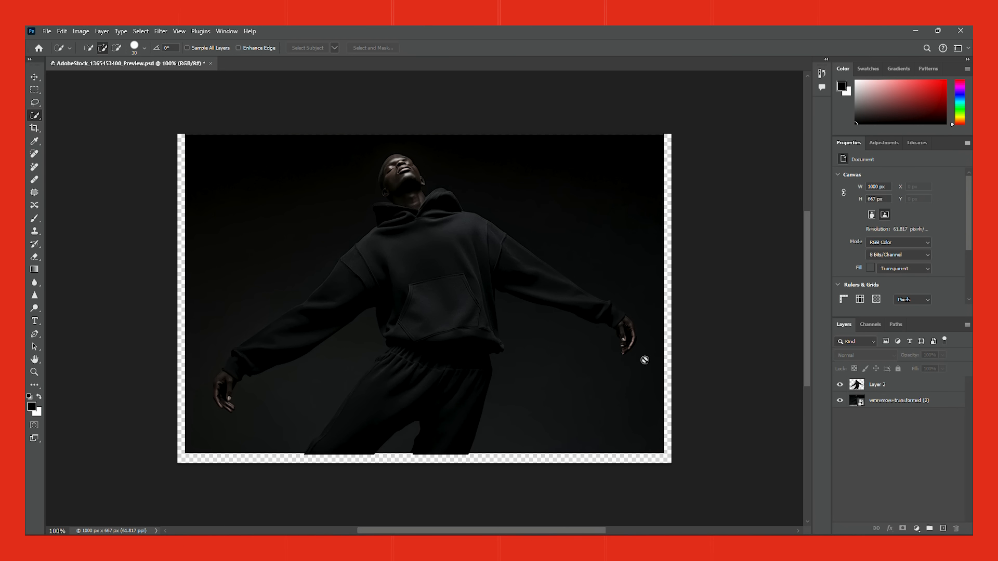
pyautogui.rightClick(36, 117)
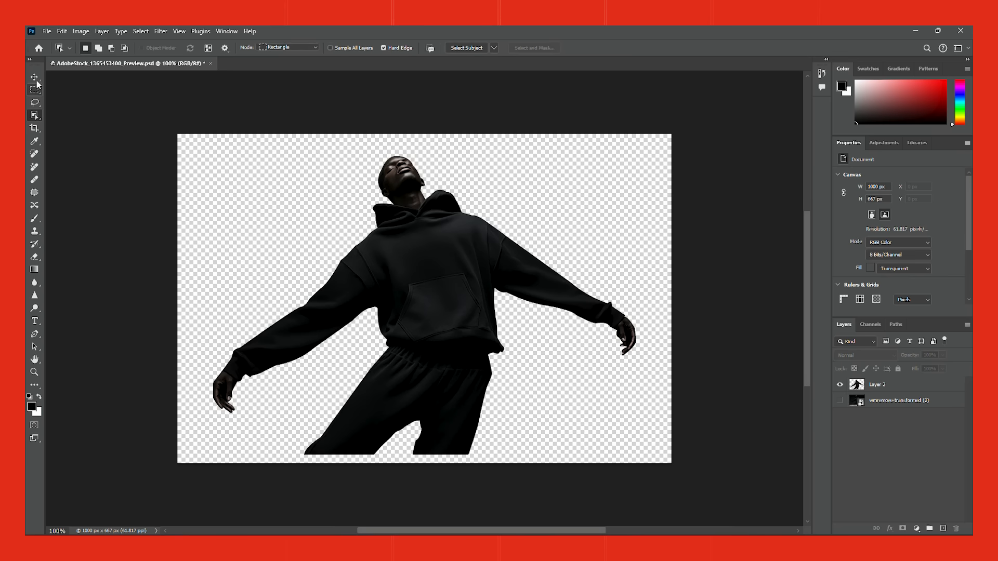
pyautogui.press('v')
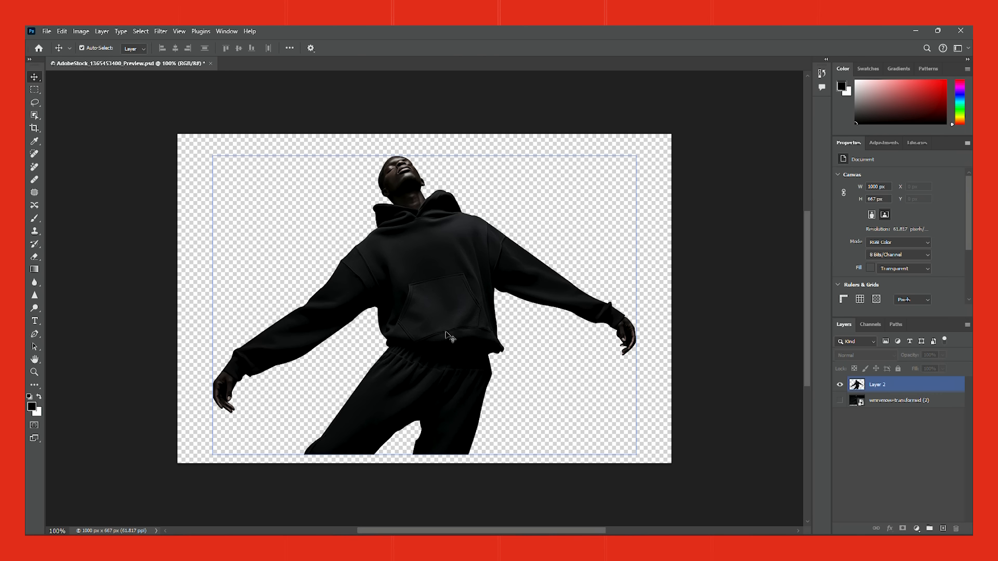
pyautogui.click(481, 299)
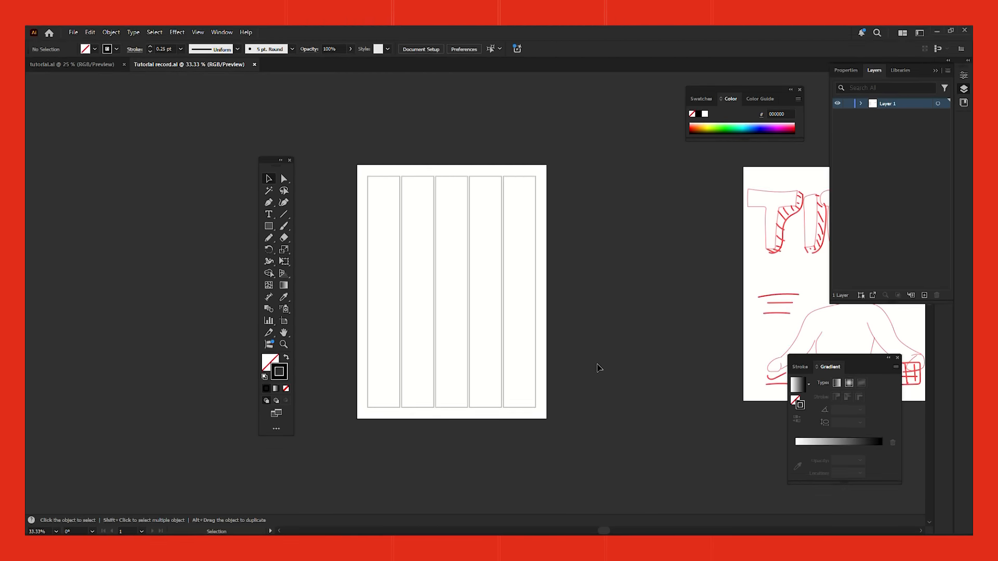
pyautogui.hotkey('alt', 'Tab')
pyautogui.moveTo(533, 176); pyautogui.dragTo(403, 470)
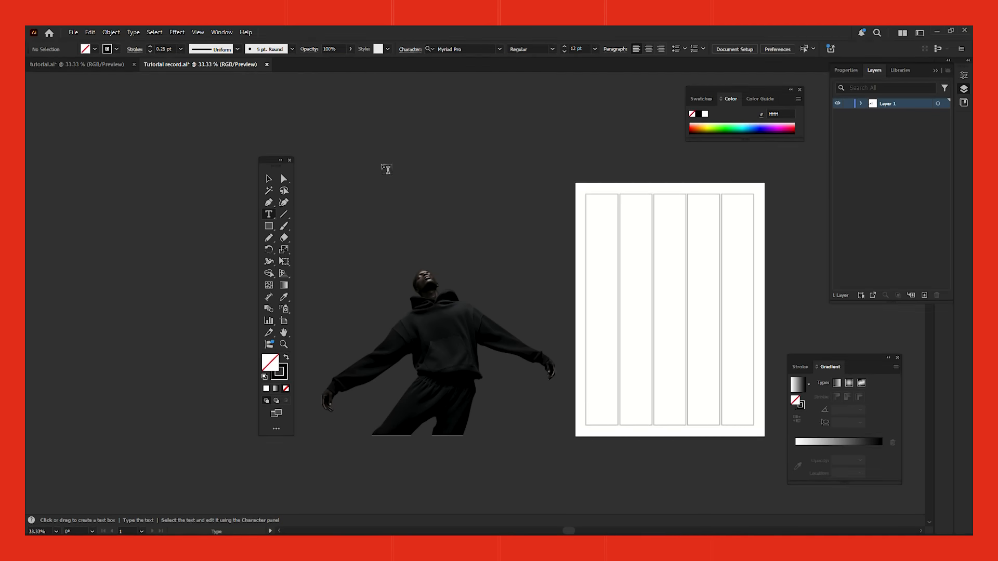
# Add a large white text sample reading FONT above the cut-out man
pyautogui.click(402, 185)
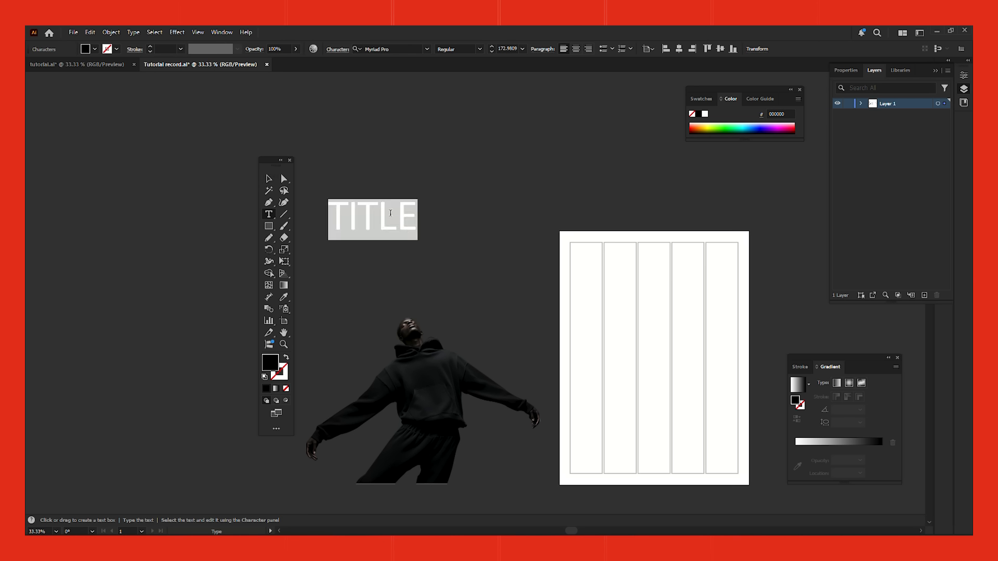
pyautogui.write('FONT')
pyautogui.press('Escape')
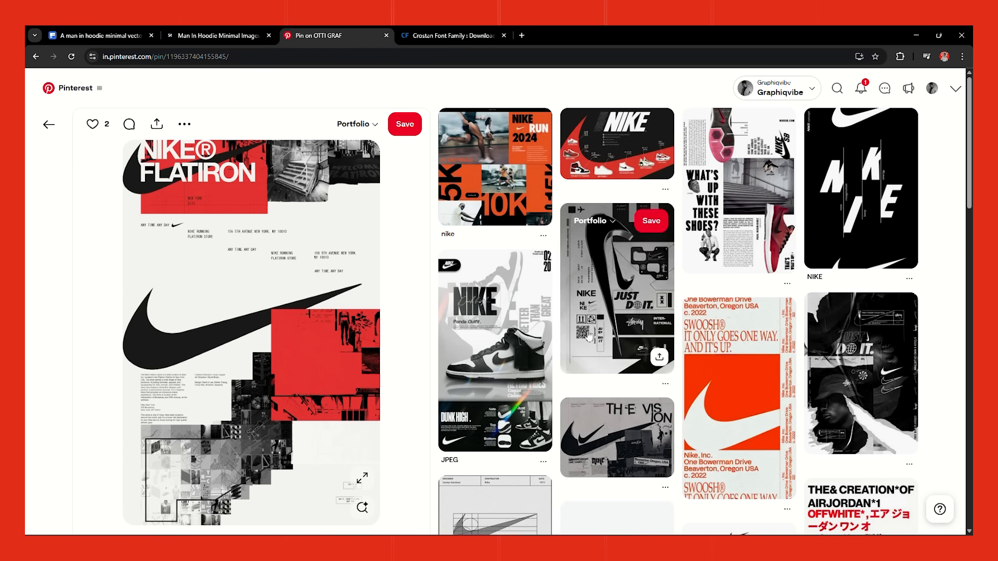
# Check a Pinterest reference and build three swatch rectangles above the font samples: black 0c0c0c, red fa0000 and white
pyautogui.click(516, 182)
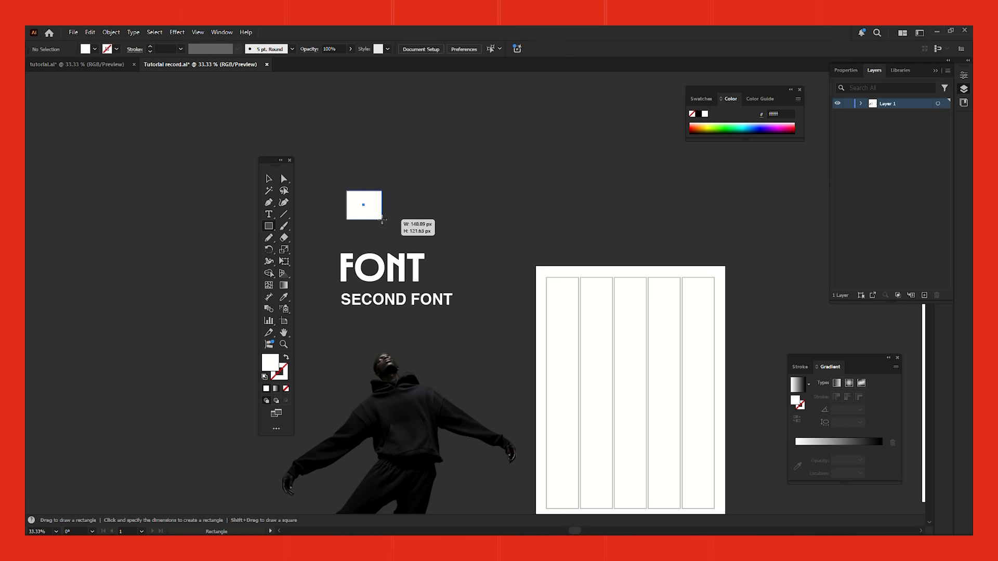
pyautogui.doubleClick(271, 362)
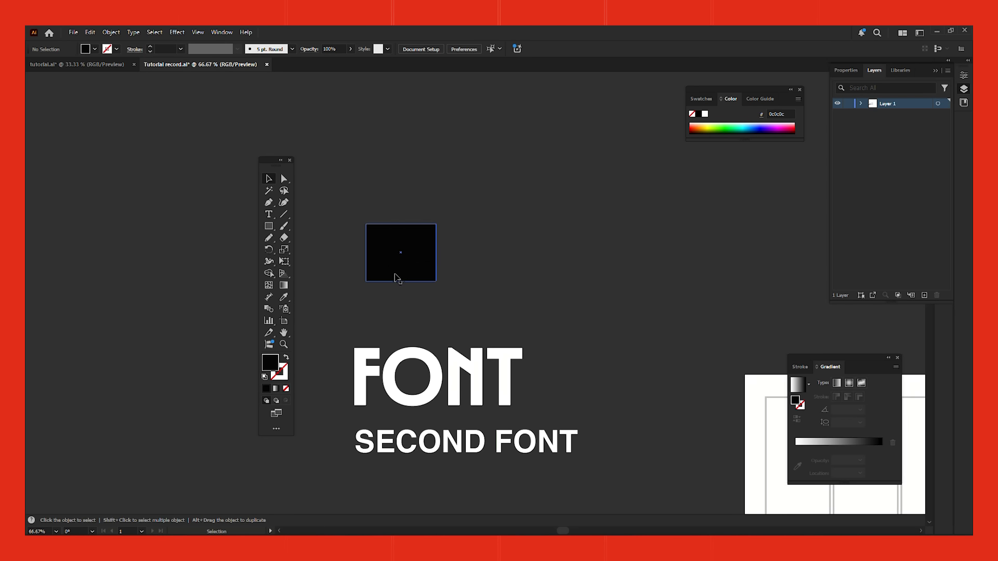
pyautogui.click(380, 276)
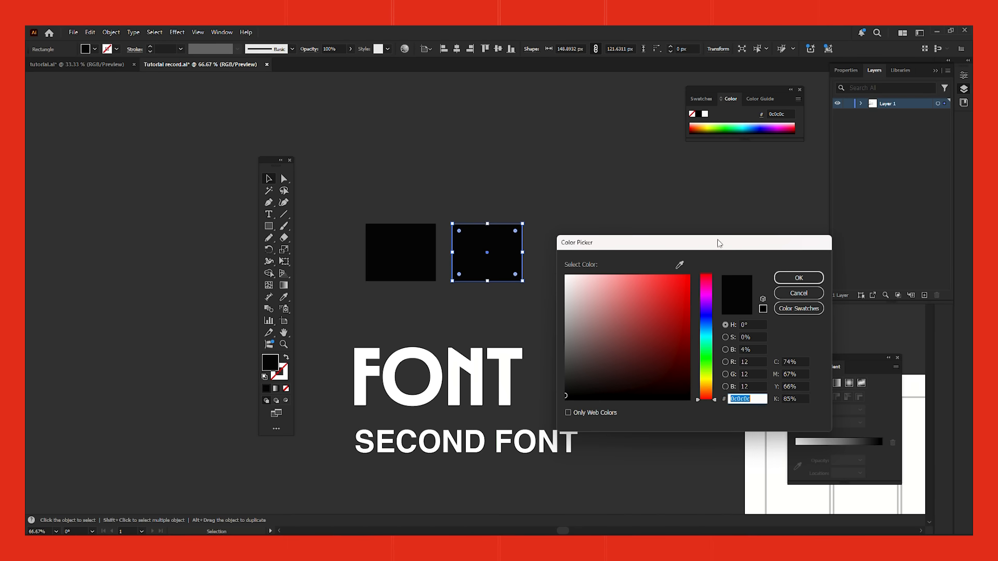
pyautogui.moveTo(720, 245); pyautogui.dragTo(721, 231)
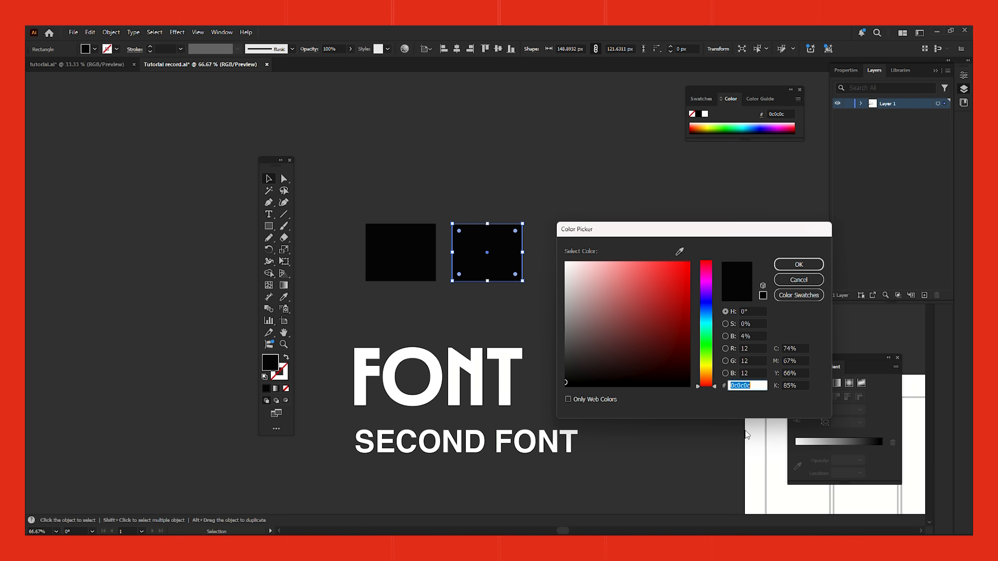
pyautogui.write('fa0000')
pyautogui.click(789, 265)
pyautogui.moveTo(475, 274); pyautogui.dragTo(562, 285)
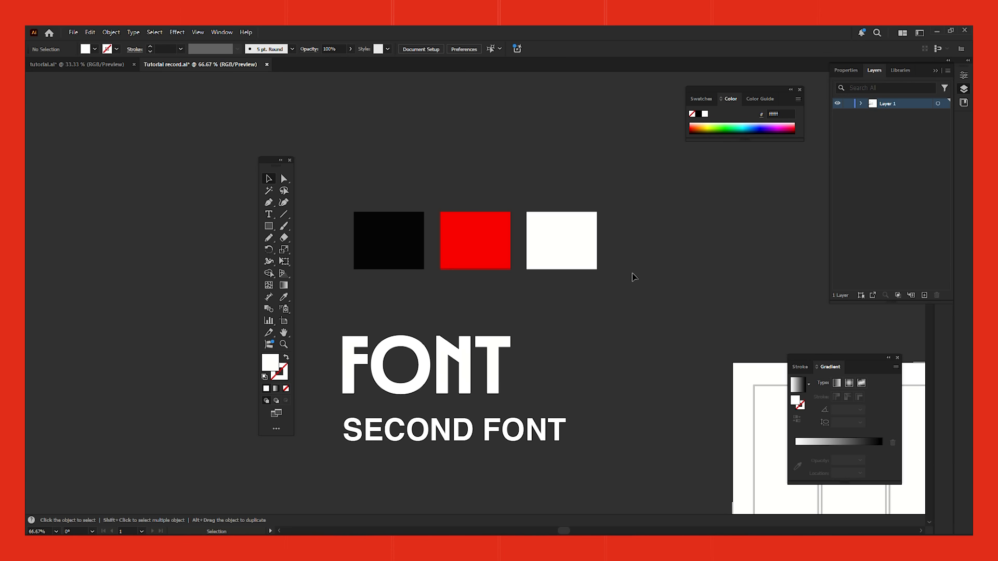
pyautogui.click(380, 248)
pyautogui.click(619, 348)
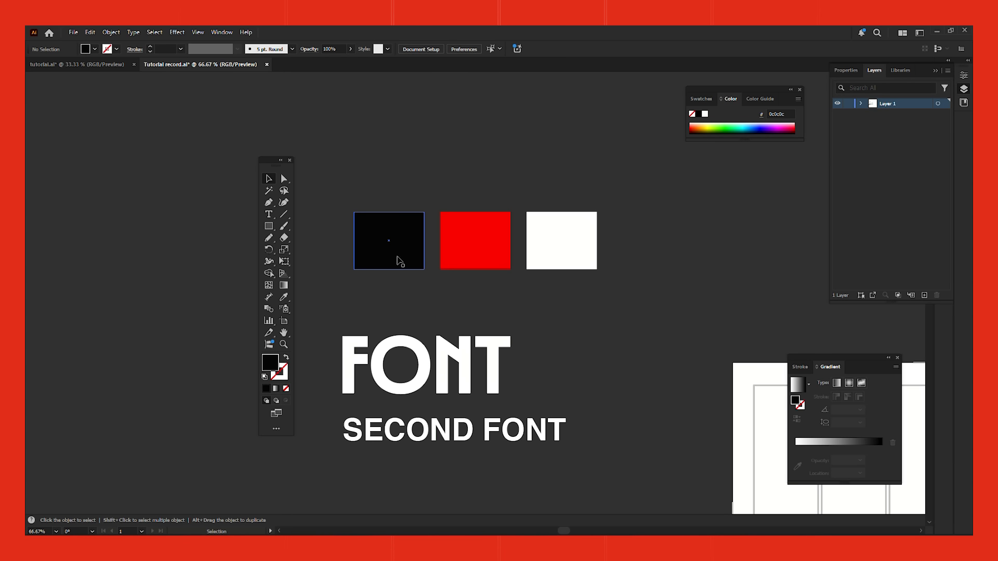
pyautogui.click(563, 252)
pyautogui.click(594, 312)
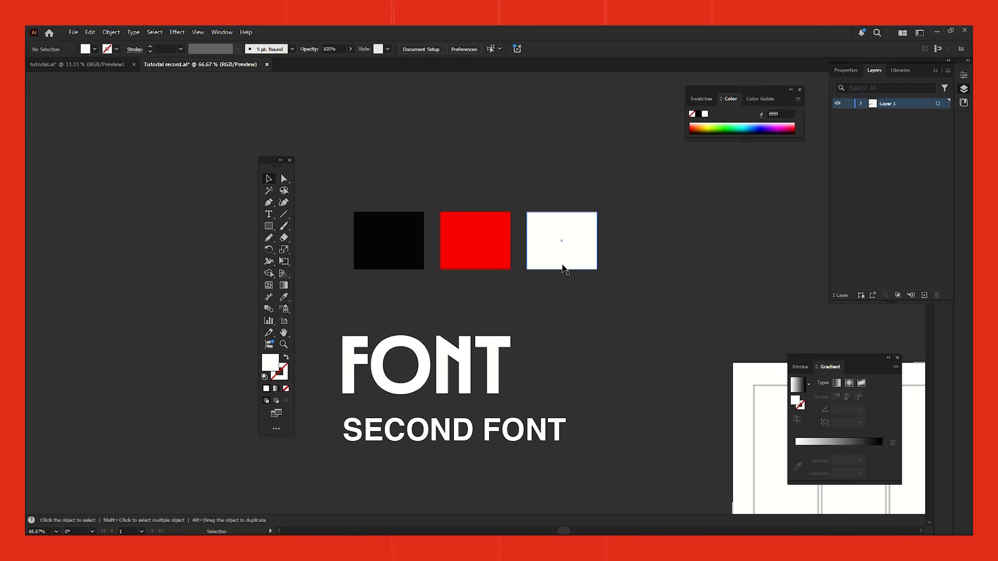
pyautogui.click(485, 254)
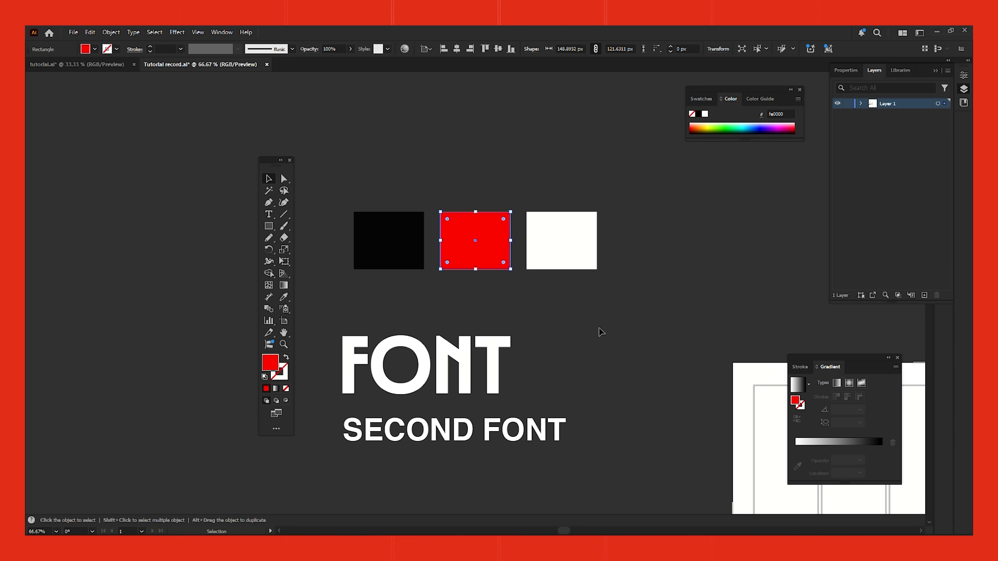
pyautogui.click(569, 314)
pyautogui.hotkey('ctrl', '-')
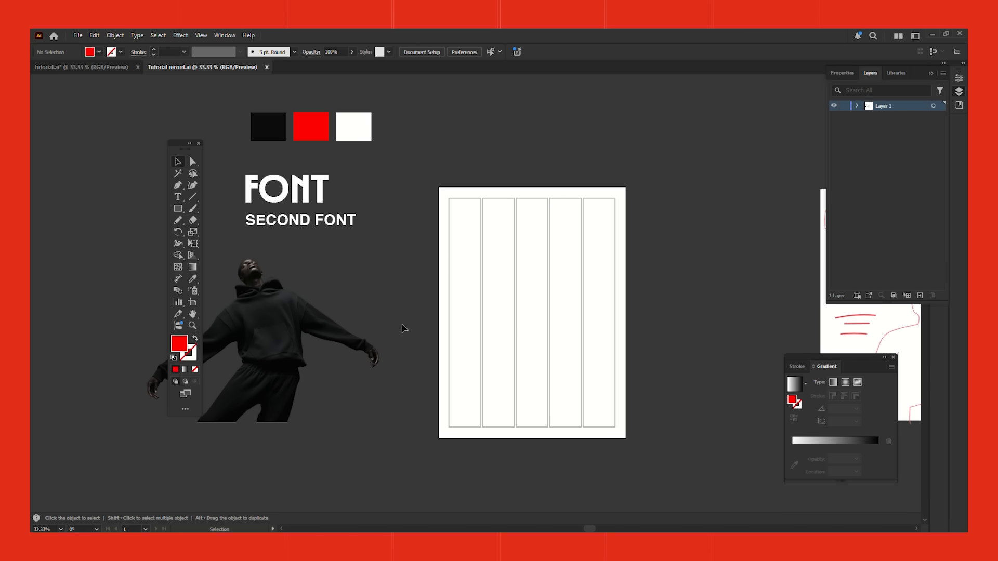
# Cover the column artboard with a full-size rectangle, fill it with the black swatch colour and send it behind the grid
pyautogui.press('m')
pyautogui.moveTo(437, 186); pyautogui.dragTo(626, 438)
pyautogui.click(193, 280)
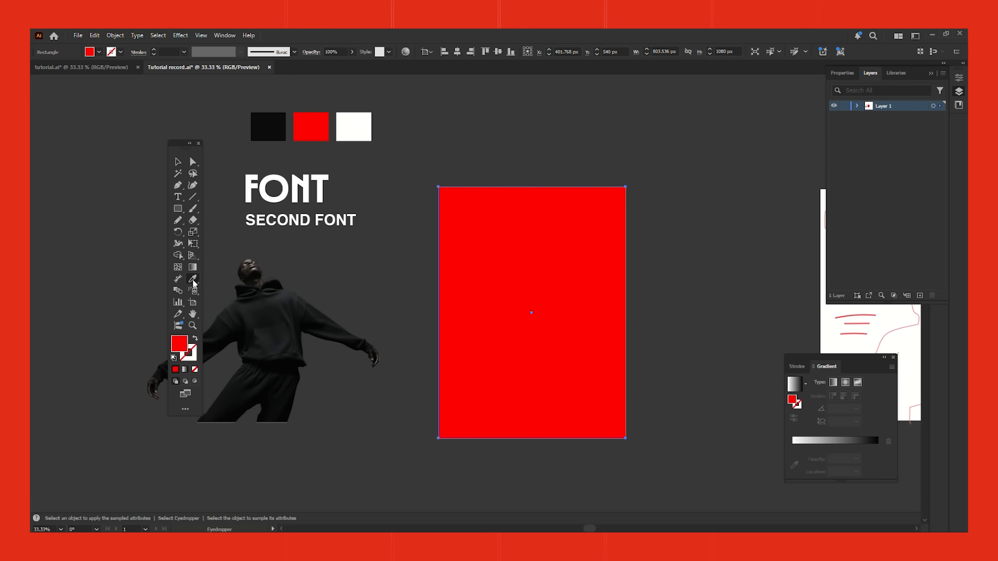
pyautogui.click(279, 131)
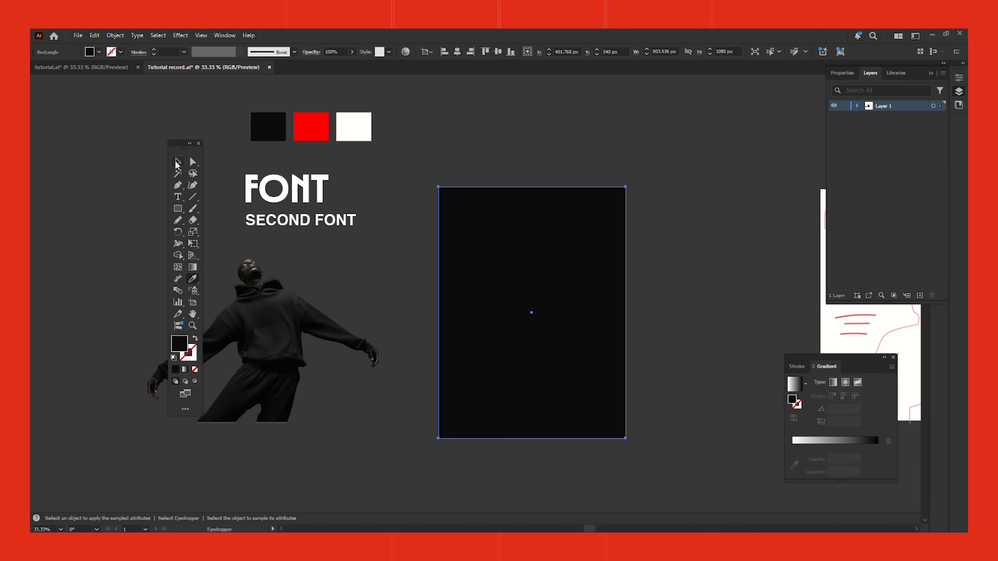
pyautogui.click(177, 163)
pyautogui.rightClick(560, 262)
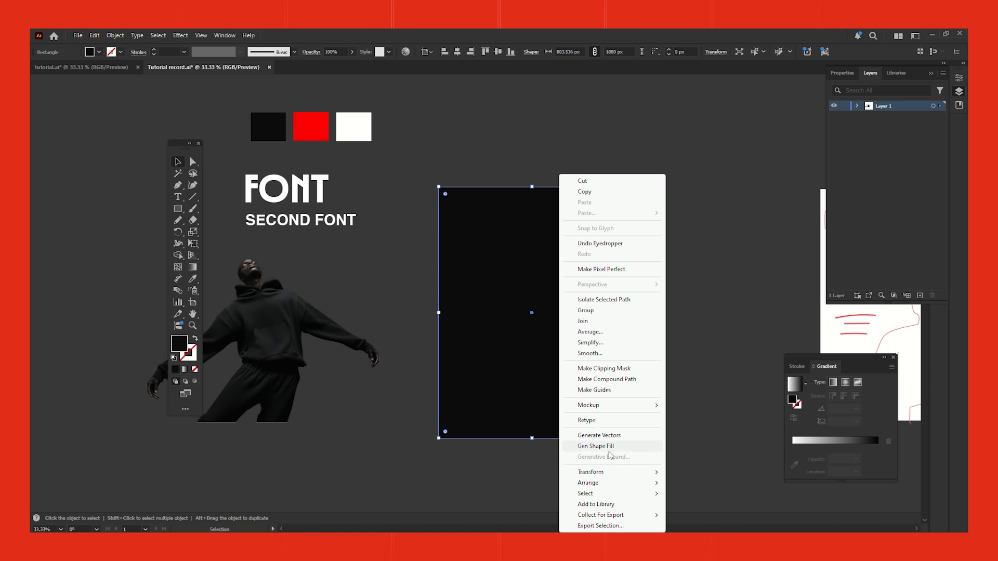
pyautogui.moveTo(623, 484)
pyautogui.click(720, 507)
pyautogui.click(716, 360)
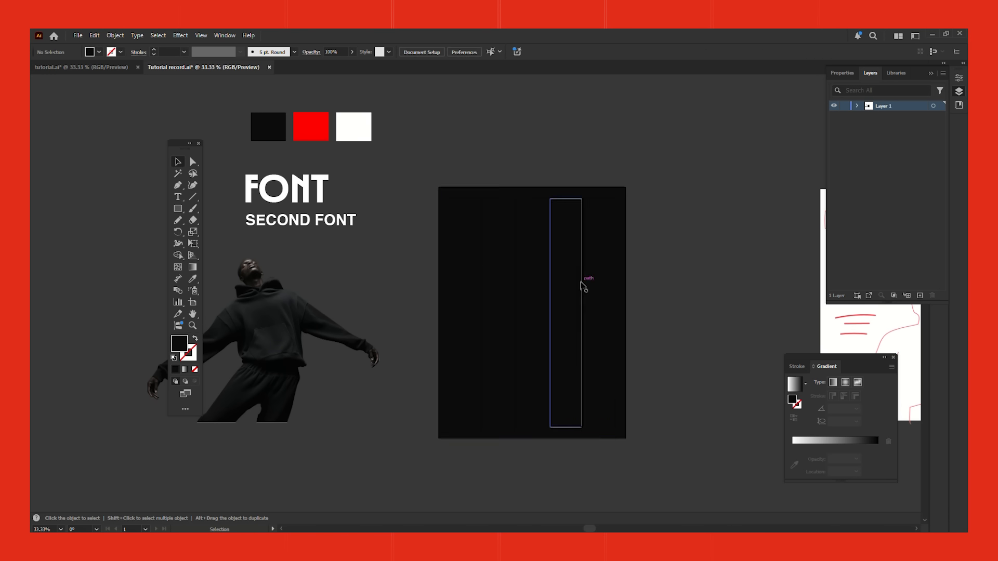
# Change the column grid's stroke to white and lock the grid group in the layer list
pyautogui.click(587, 285)
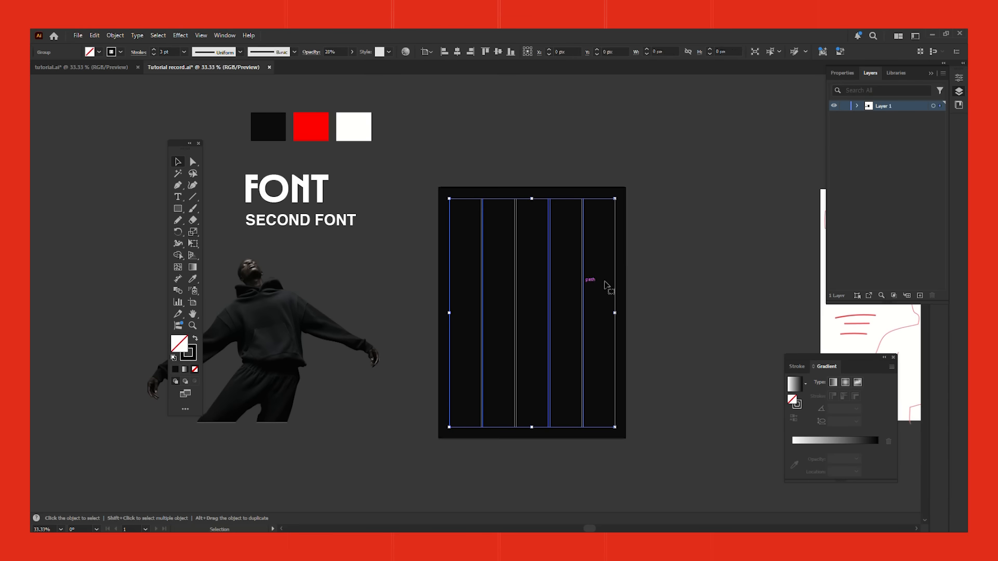
pyautogui.click(194, 358)
pyautogui.click(703, 116)
pyautogui.click(702, 228)
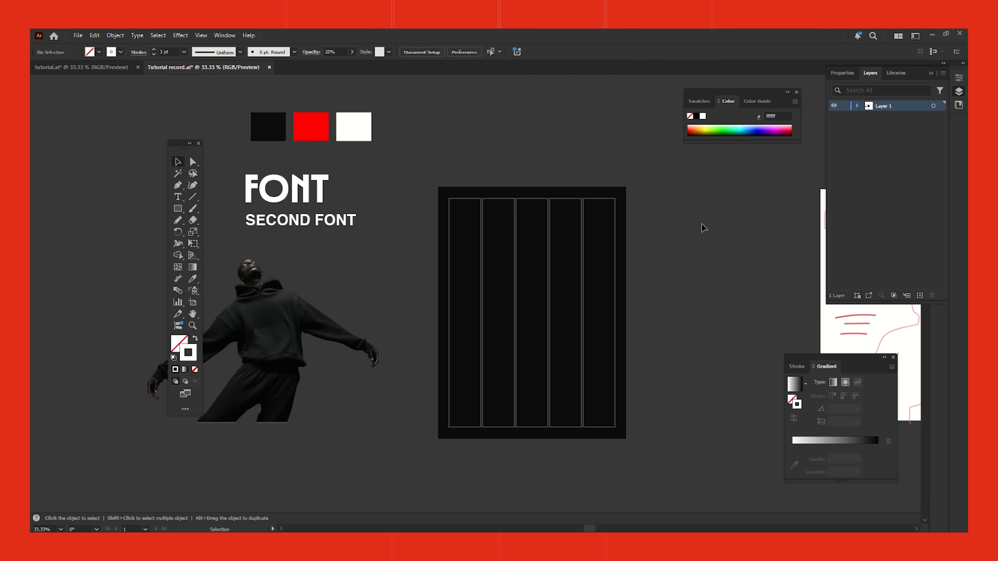
pyautogui.press('v')
pyautogui.click(583, 336)
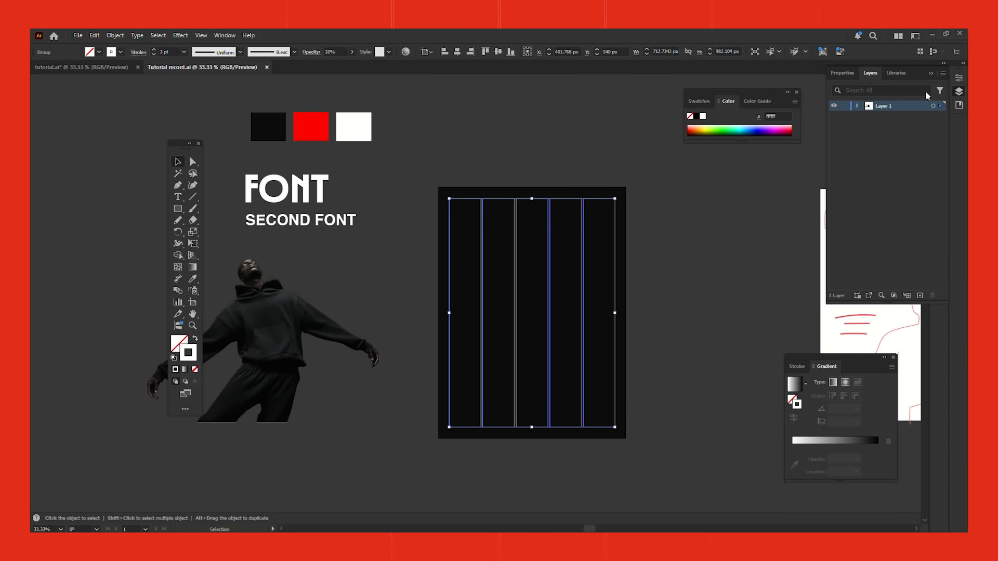
pyautogui.click(857, 106)
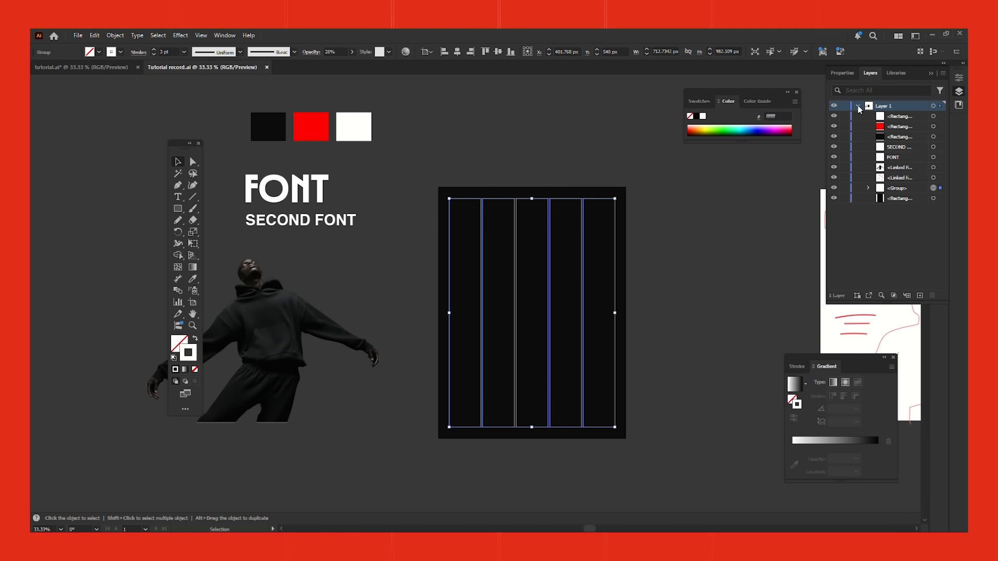
pyautogui.click(844, 188)
# Move the cut-out man onto the black poster and put the locked grid group at the top of the layer order
pyautogui.click(257, 363)
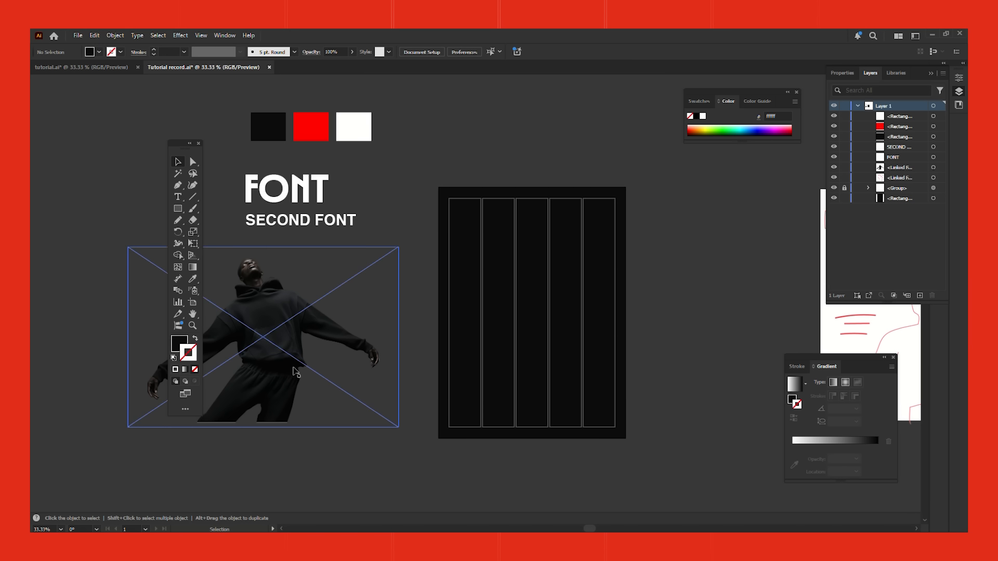
pyautogui.moveTo(256, 362); pyautogui.dragTo(483, 343)
pyautogui.scroll(1, 520, 365)
pyautogui.moveTo(899, 169); pyautogui.dragTo(898, 173)
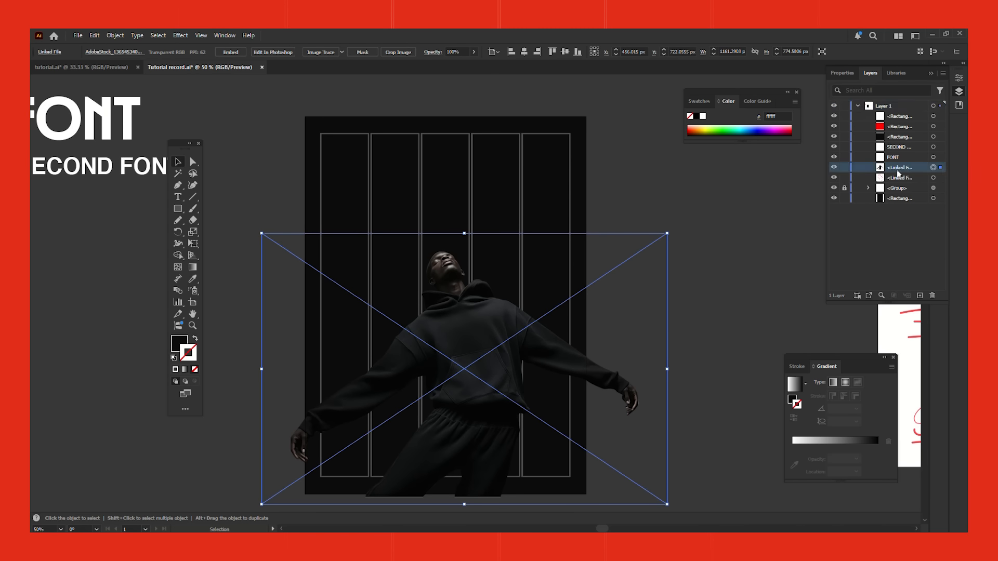
pyautogui.moveTo(898, 173); pyautogui.dragTo(889, 192)
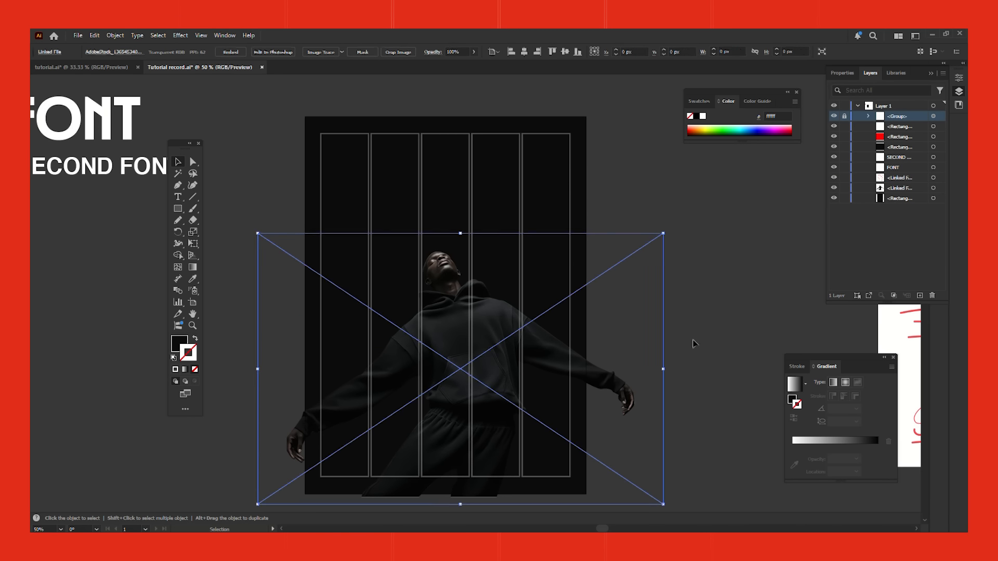
pyautogui.click(681, 323)
# Copy the FONT sample onto the poster, change its text to NIKE and scale it to span the five columns
pyautogui.scroll(-1, 680, 320)
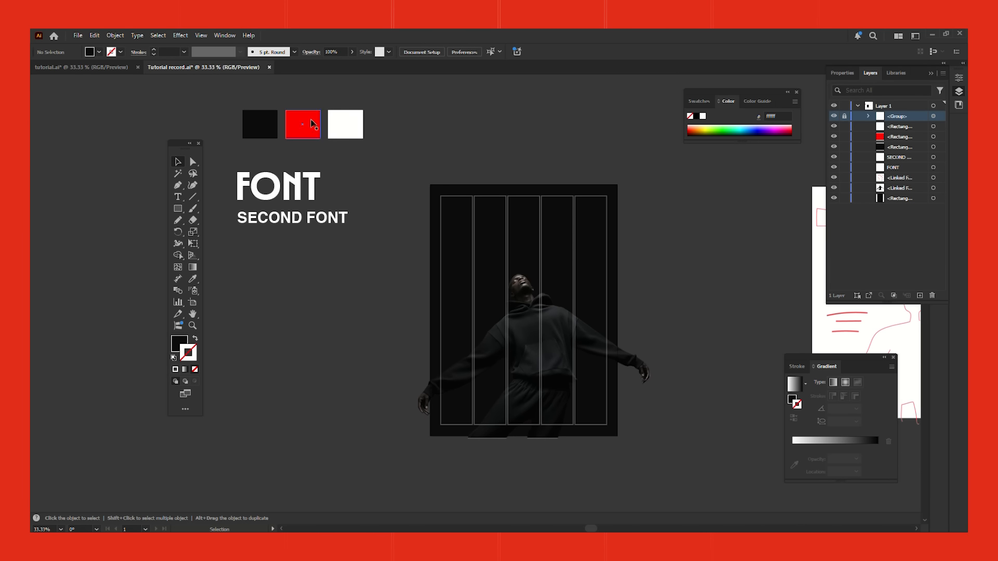
pyautogui.moveTo(304, 203); pyautogui.dragTo(584, 259)
pyautogui.scroll(1, 552, 263)
pyautogui.doubleClick(466, 246)
pyautogui.write('NIKE')
pyautogui.click(176, 162)
pyautogui.moveTo(480, 211); pyautogui.dragTo(554, 167)
pyautogui.moveTo(515, 241); pyautogui.dragTo(538, 228)
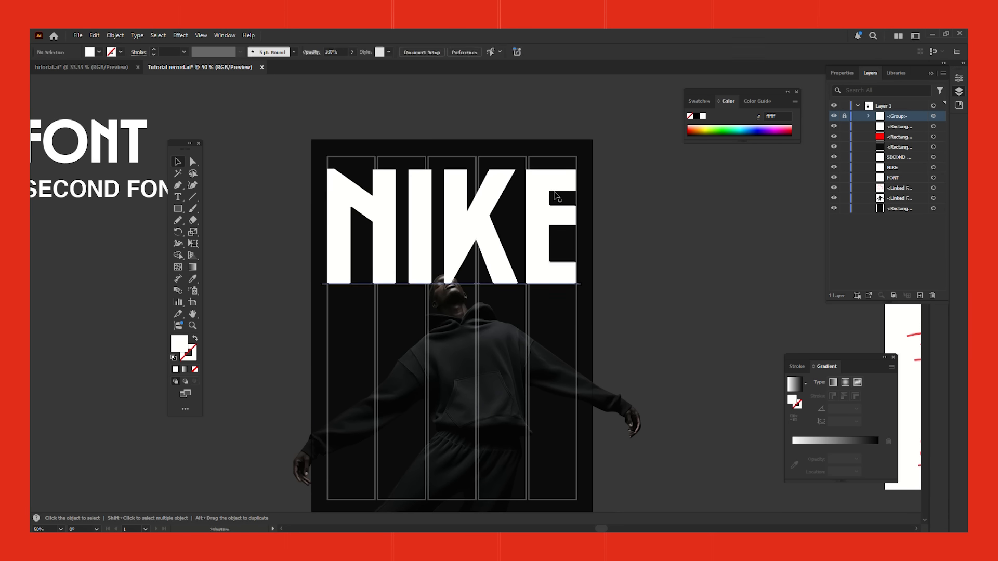
# Shift the NIKE title vertically over the man's head and stack the cut-out man in front of the title
pyautogui.click(542, 186)
pyautogui.moveTo(543, 187); pyautogui.dragTo(540, 216)
pyautogui.click(904, 200)
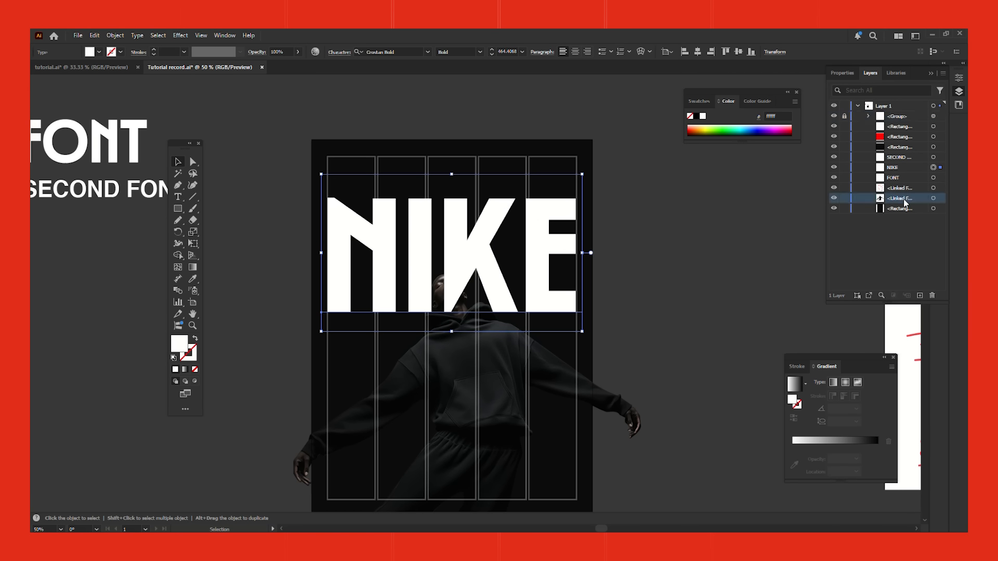
pyautogui.moveTo(905, 202); pyautogui.dragTo(901, 153)
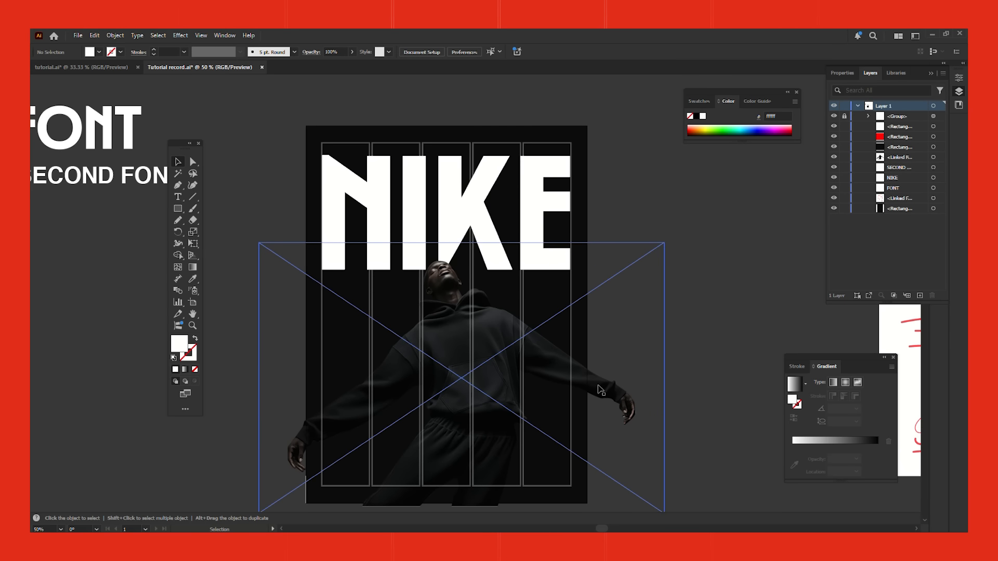
# Enlarge the cut-out man and raise him so his head overlaps the NIKE title
pyautogui.click(601, 390)
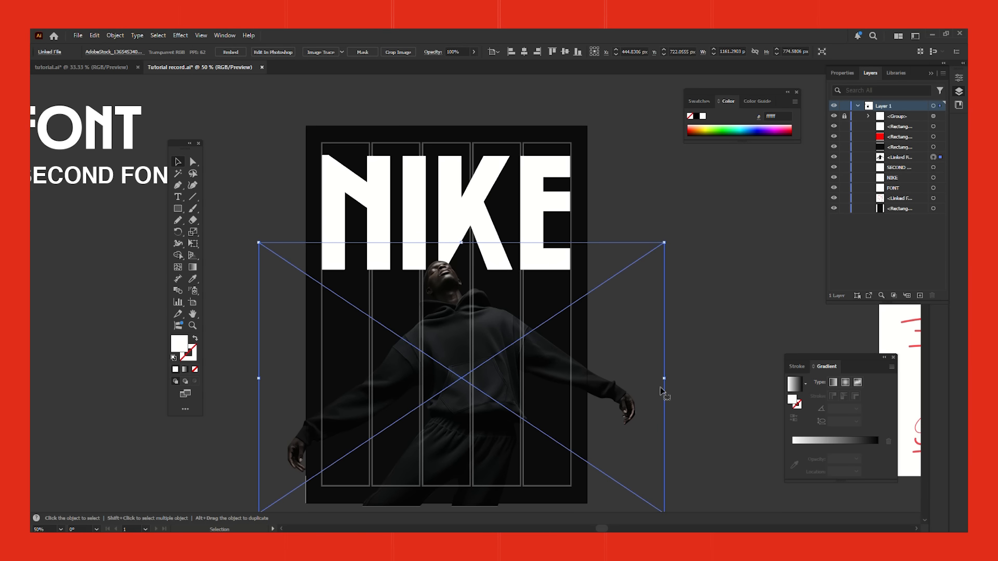
pyautogui.moveTo(664, 380); pyautogui.dragTo(704, 363)
pyautogui.moveTo(639, 397); pyautogui.dragTo(639, 371)
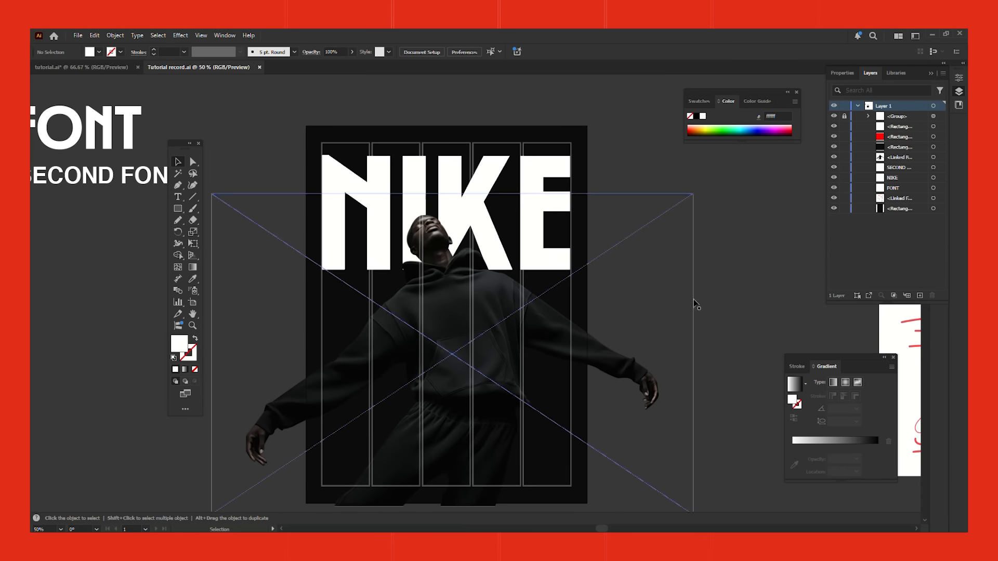
pyautogui.click(710, 305)
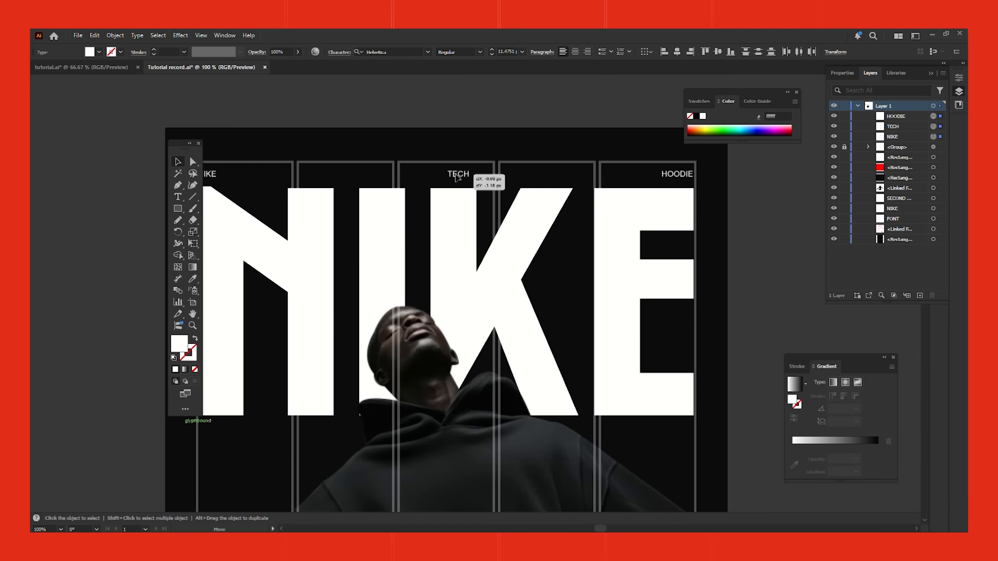
# Align the small NIKE, TECH and HOODIE labels along the grid's upper edge, with HOODIE flush to its right edge
pyautogui.moveTo(456, 177); pyautogui.dragTo(457, 172)
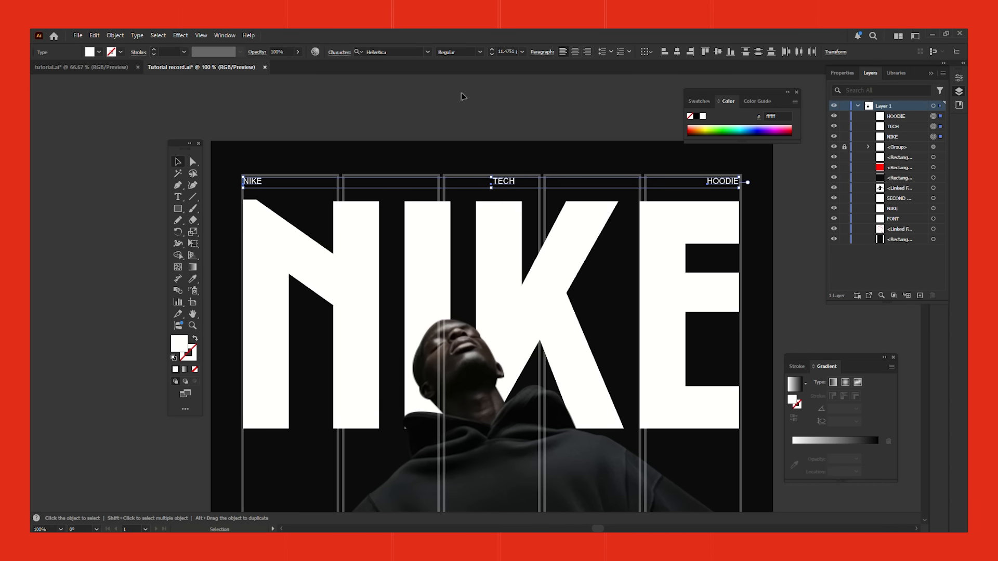
pyautogui.click(466, 102)
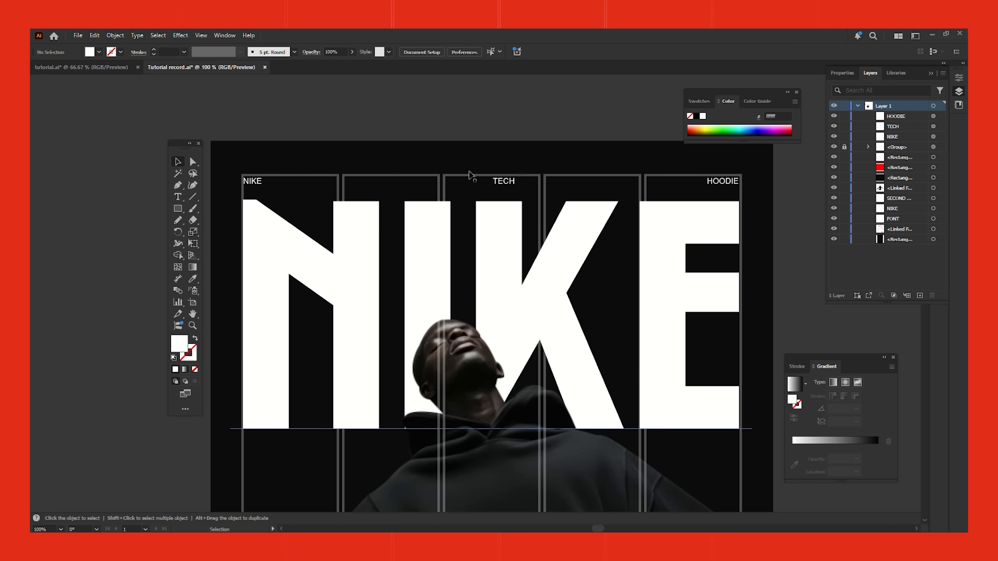
pyautogui.scroll(-1, 486, 182)
pyautogui.scroll(1, 498, 182)
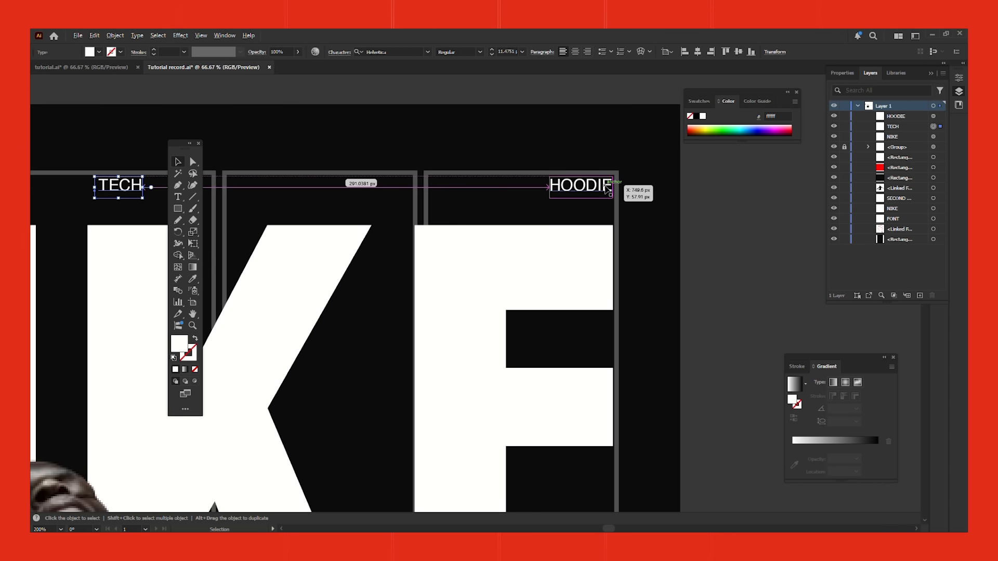
pyautogui.click(589, 192)
pyautogui.moveTo(599, 187); pyautogui.dragTo(601, 188)
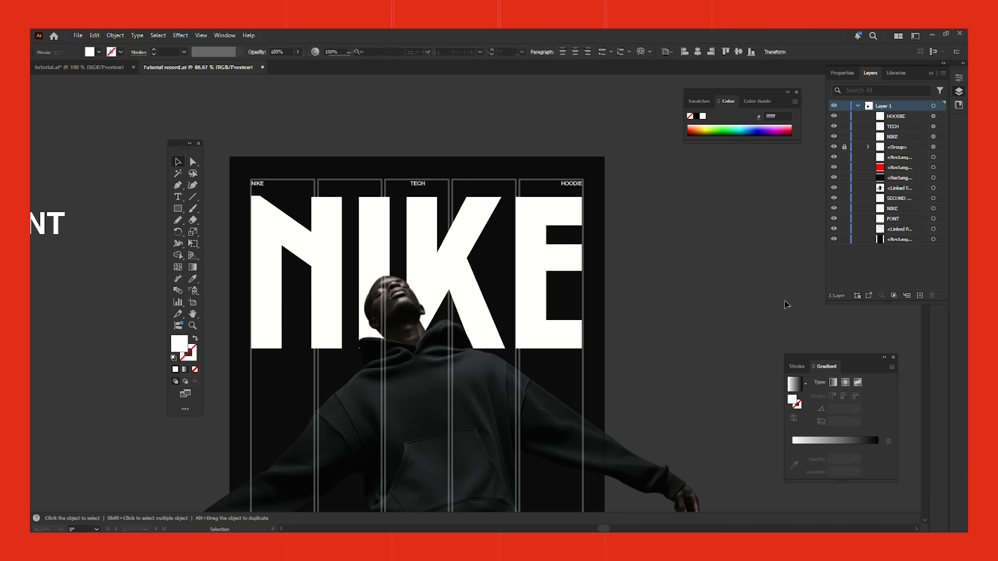
# Paste the ENGINEERED and WARMTH text blocks and place them below the title in the last and first columns respectively
pyautogui.hotkey('ctrl', 'v')
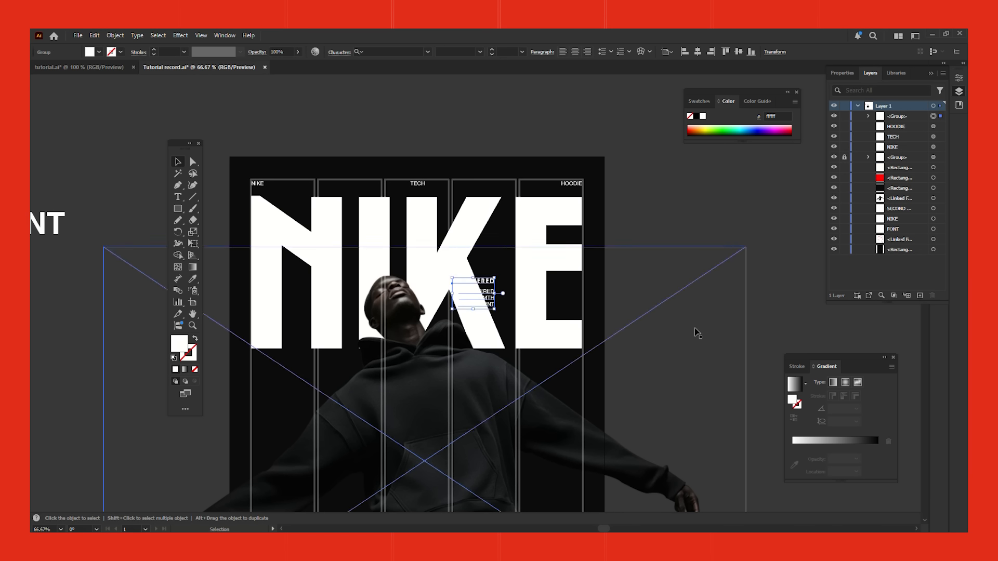
pyautogui.scroll(-1, 697, 329)
pyautogui.moveTo(502, 271); pyautogui.dragTo(571, 335)
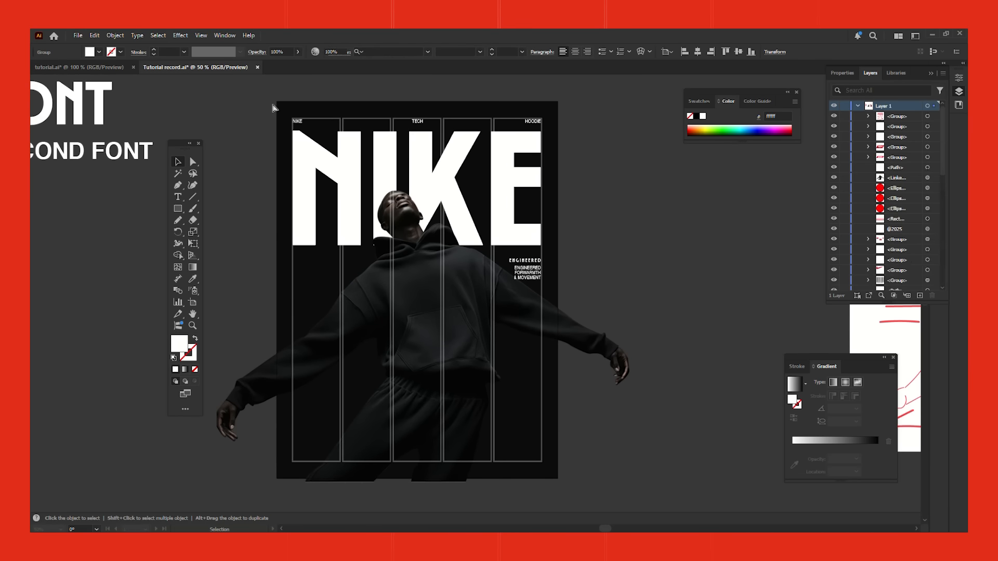
pyautogui.hotkey('ctrl', 'v')
pyautogui.moveTo(470, 284); pyautogui.dragTo(346, 283)
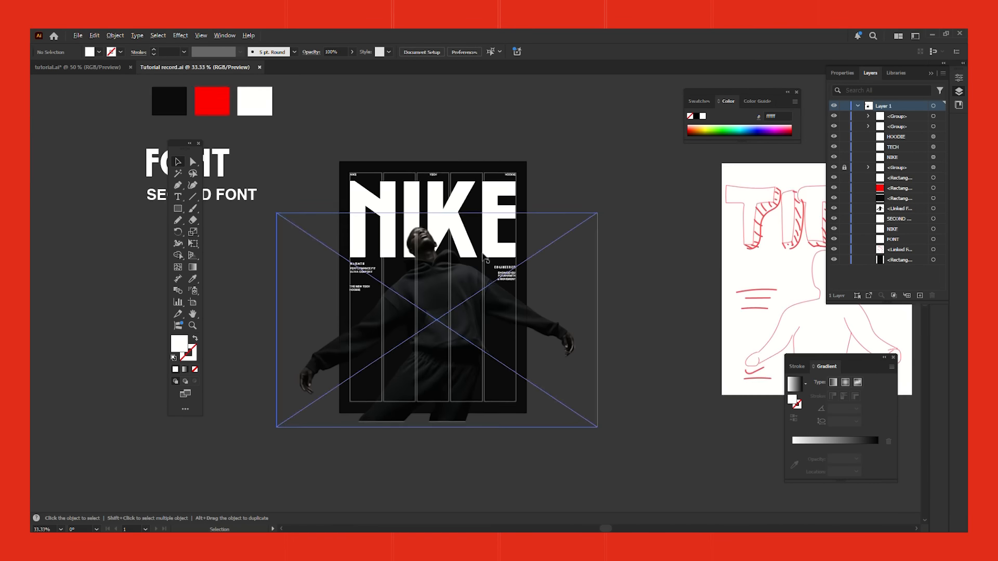
# Place the grey barcode in the lower right corner of the grid, aligned to the last column's edges
pyautogui.hotkey('ctrl', '=')
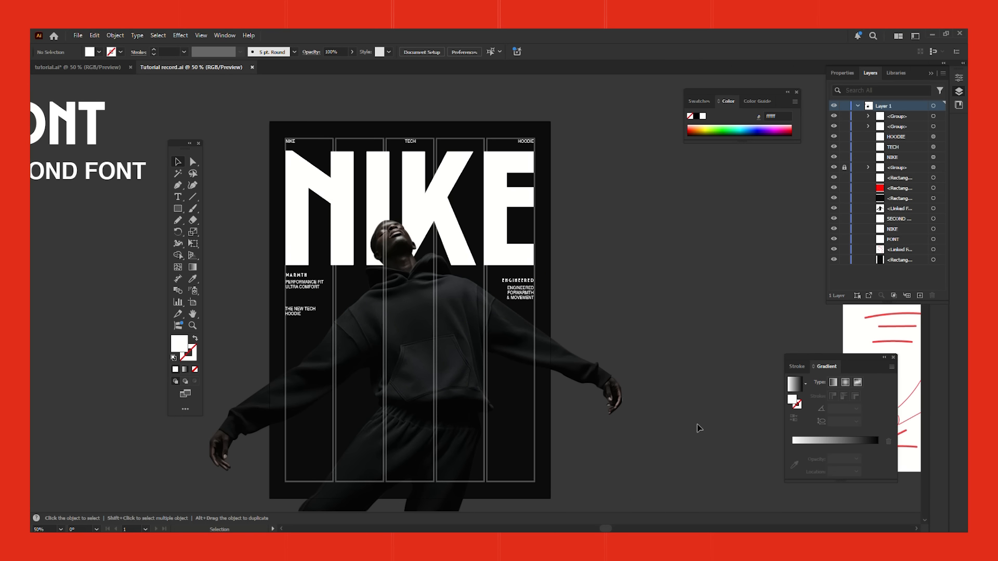
pyautogui.moveTo(720, 430); pyautogui.dragTo(318, 386)
pyautogui.moveTo(679, 408); pyautogui.dragTo(614, 419)
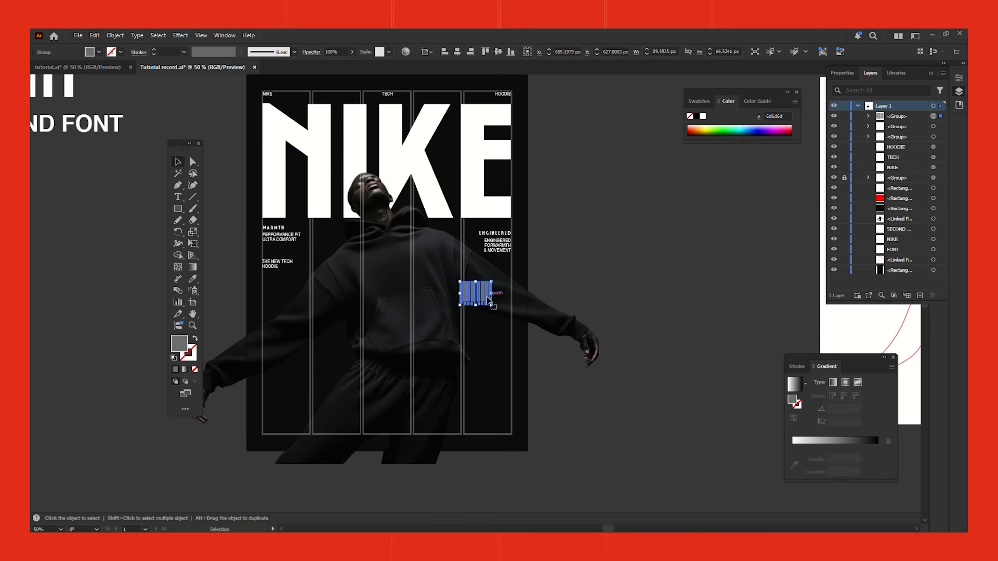
pyautogui.moveTo(486, 291); pyautogui.dragTo(494, 376)
pyautogui.scroll(3, 508, 442)
pyautogui.moveTo(488, 171); pyautogui.dragTo(522, 304)
pyautogui.scroll(2, 522, 317)
pyautogui.moveTo(522, 384); pyautogui.dragTo(519, 383)
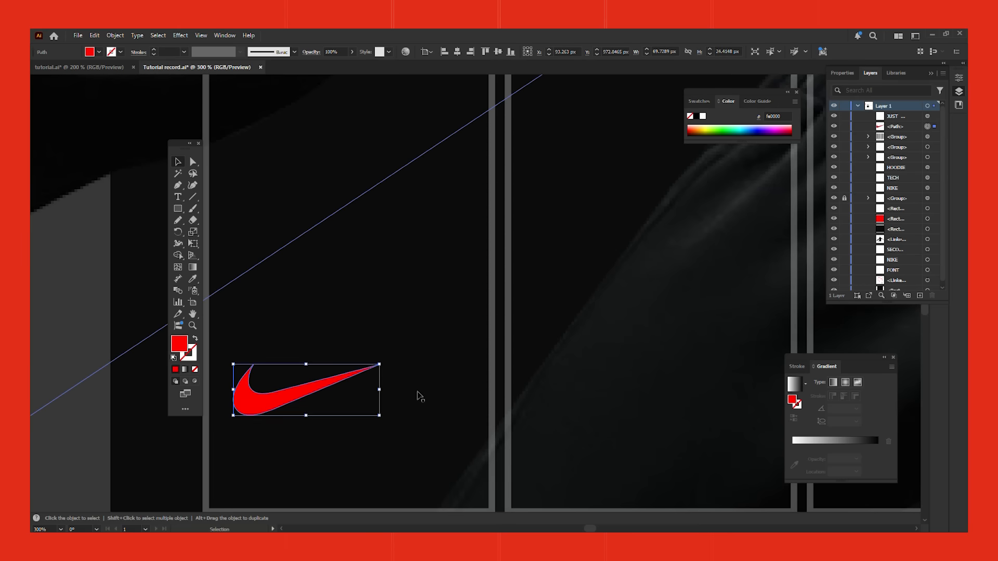
# Position the swoosh above the JUST DO IT. tagline, group them and fit the group into the grid's lower left corner
pyautogui.moveTo(419, 396); pyautogui.dragTo(459, 316)
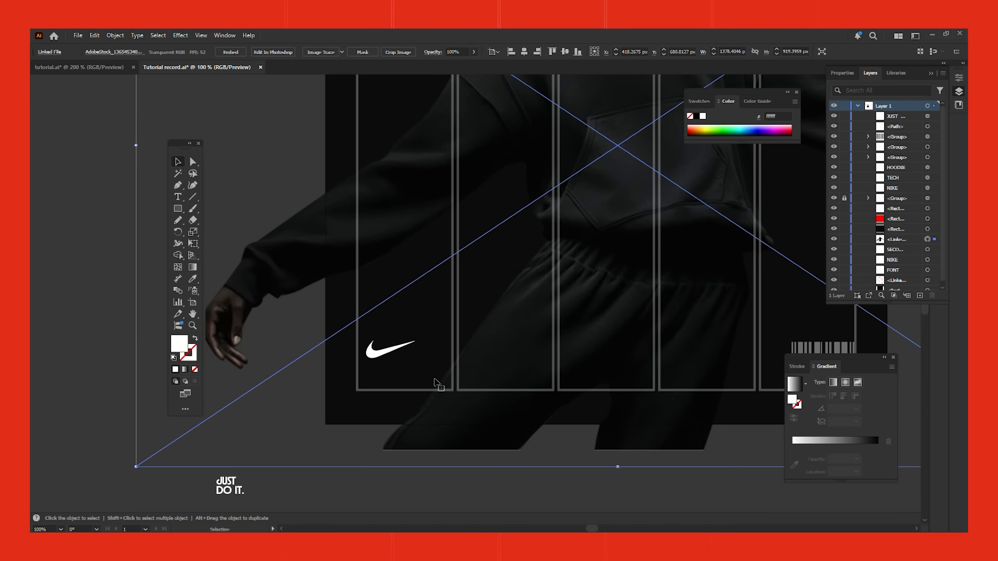
pyautogui.scroll(1, 335, 425)
pyautogui.moveTo(176, 502); pyautogui.dragTo(408, 332)
pyautogui.moveTo(409, 332); pyautogui.dragTo(385, 338)
pyautogui.keyDown('shift'); pyautogui.click(381, 320); pyautogui.keyUp('shift')
pyautogui.hotkey('ctrl', 'g')
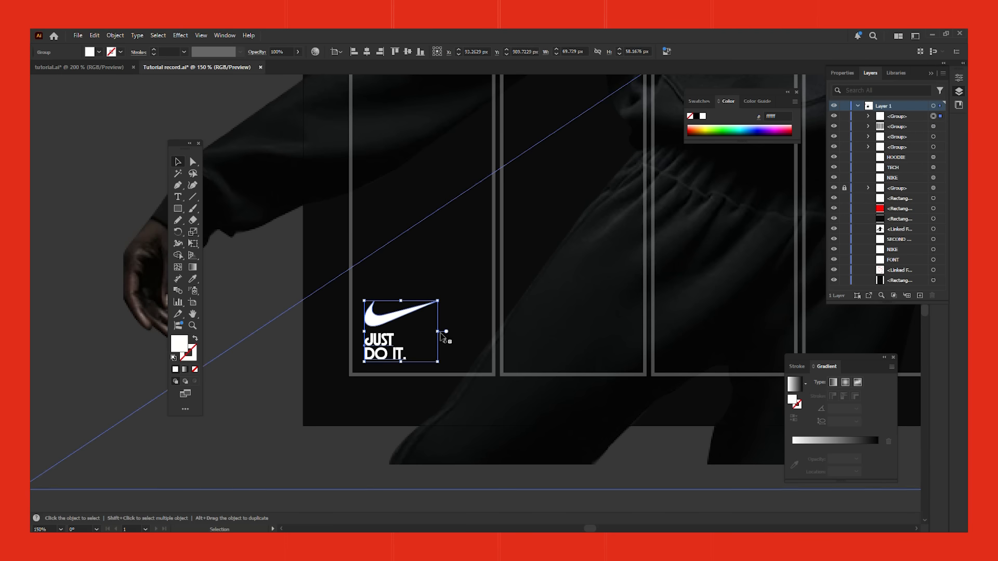
pyautogui.moveTo(382, 323); pyautogui.dragTo(368, 333)
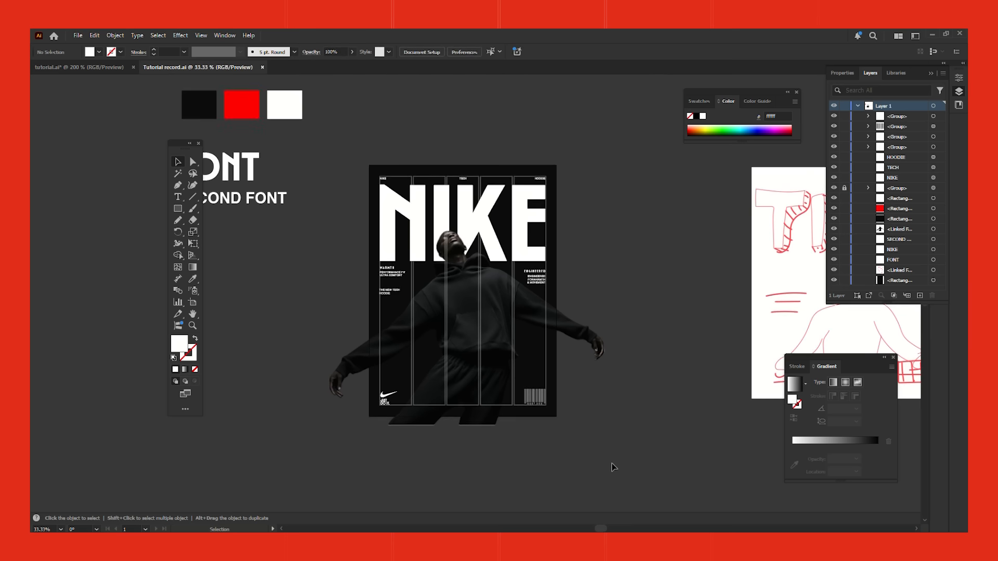
# Space the red JUST DO IT. words across the hoodie, centring DO on the artboard and starting IT. at the fifth column
pyautogui.hotkey('ctrl', '=')
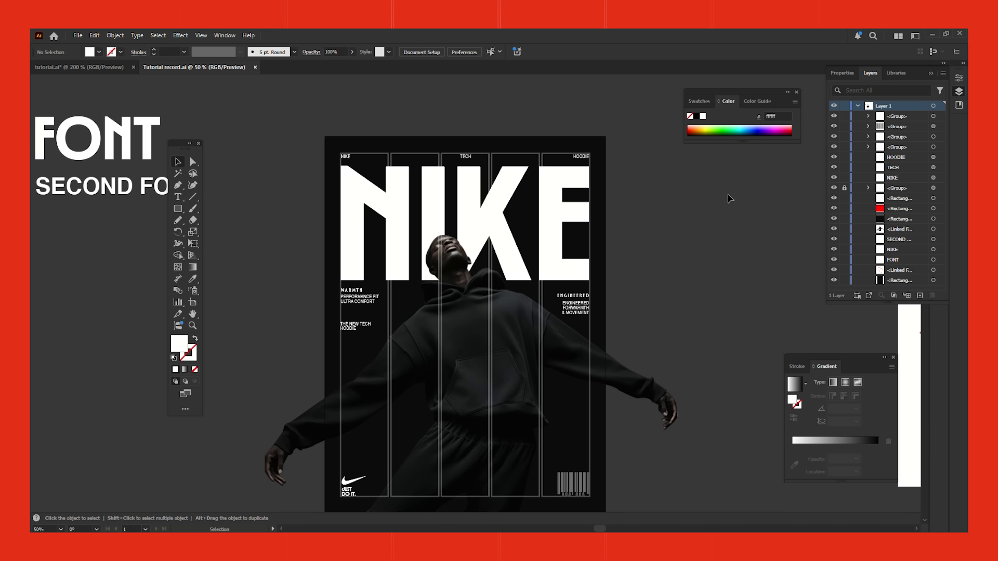
pyautogui.moveTo(768, 346); pyautogui.dragTo(721, 314)
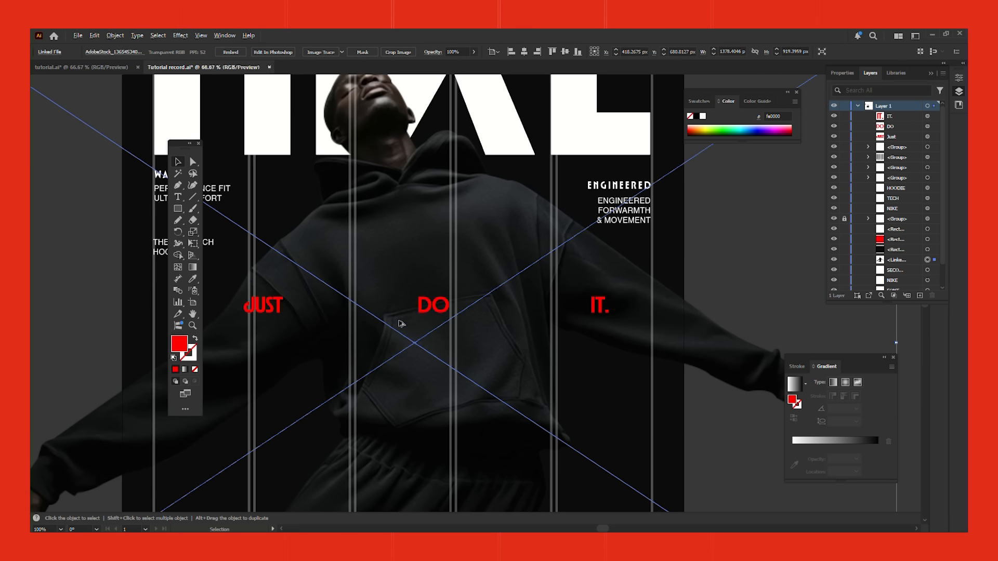
pyautogui.click(433, 306)
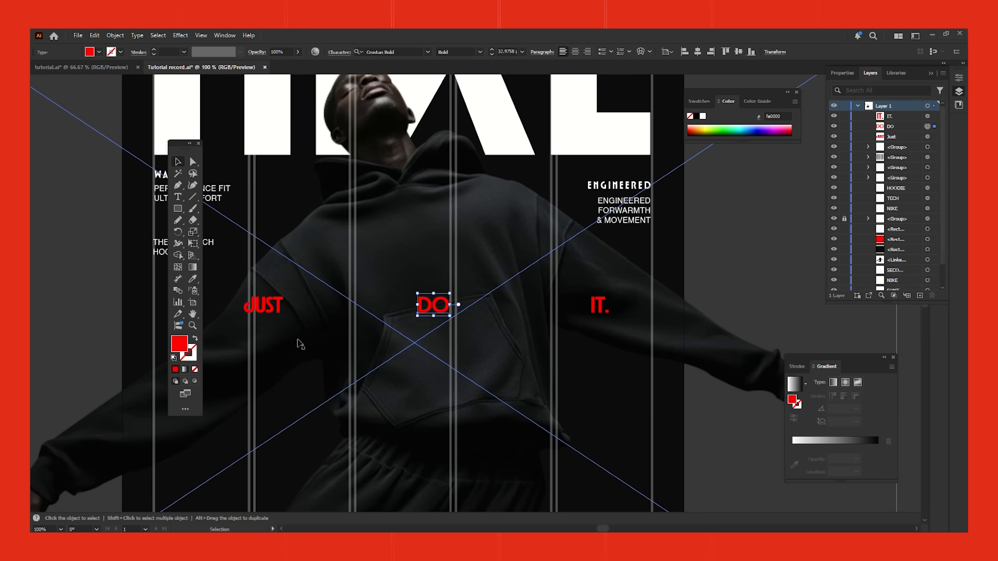
pyautogui.click(698, 52)
pyautogui.click(598, 308)
pyautogui.moveTo(603, 310); pyautogui.dragTo(569, 312)
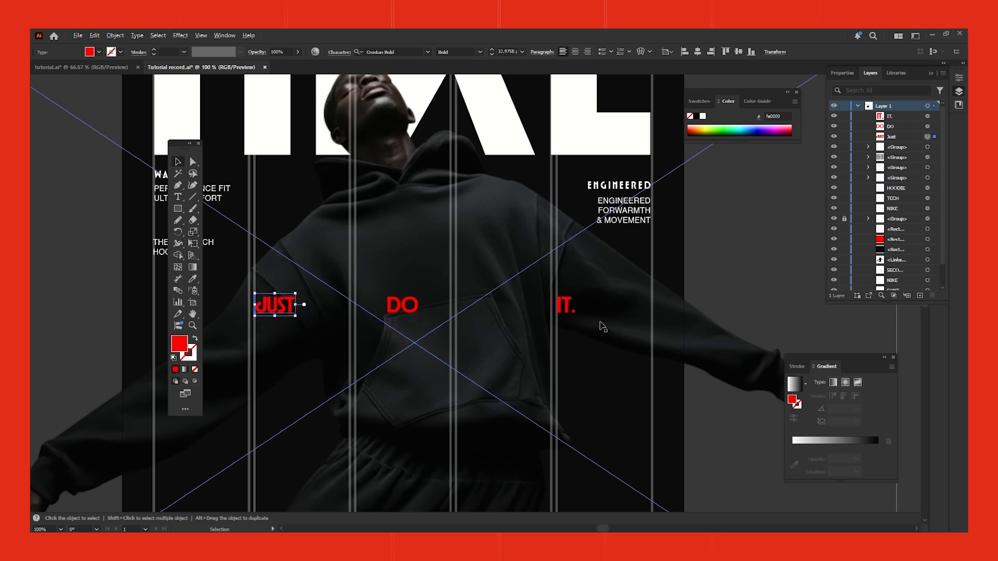
# End JUST at the first column's inner edge, group the three red words and move them lower across the hoodie
pyautogui.hotkey('ctrl', '-')
pyautogui.moveTo(382, 311)
pyautogui.mouseDown()
pyautogui.moveTo(393, 311)
pyautogui.moveTo(362, 311)
pyautogui.mouseUp()
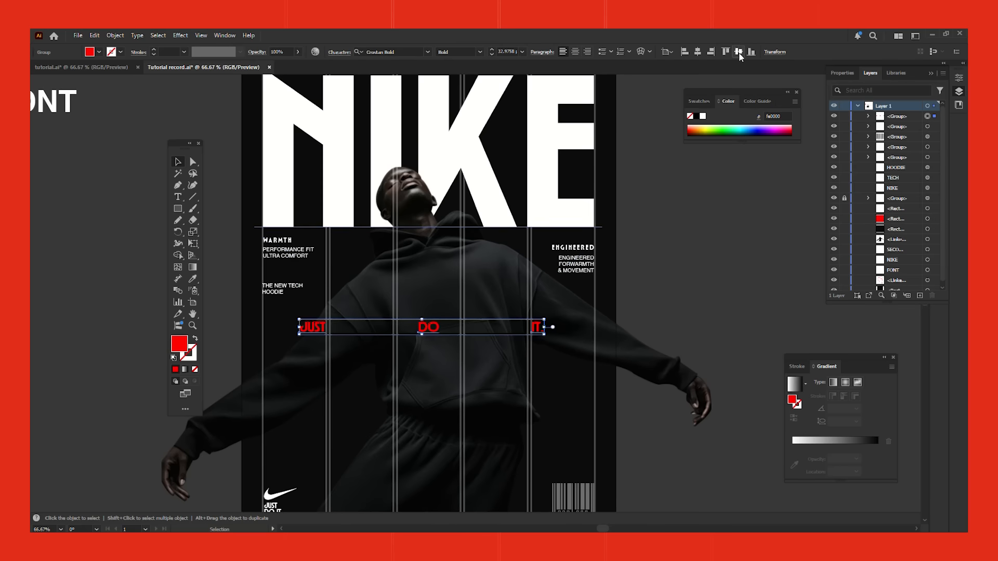
pyautogui.moveTo(312, 330); pyautogui.dragTo(312, 287)
pyautogui.moveTo(473, 287); pyautogui.dragTo(425, 365)
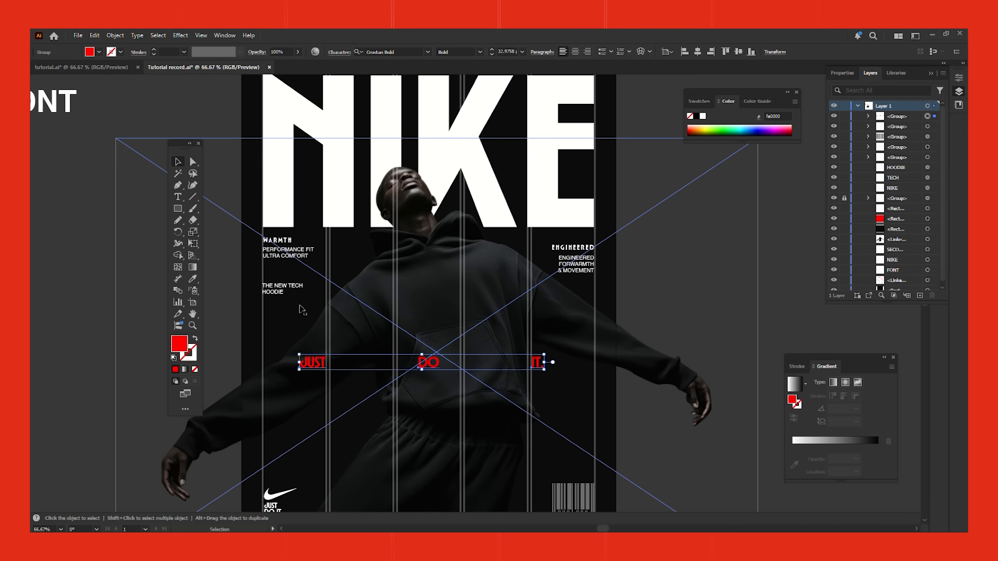
pyautogui.scroll(-3, 302, 310)
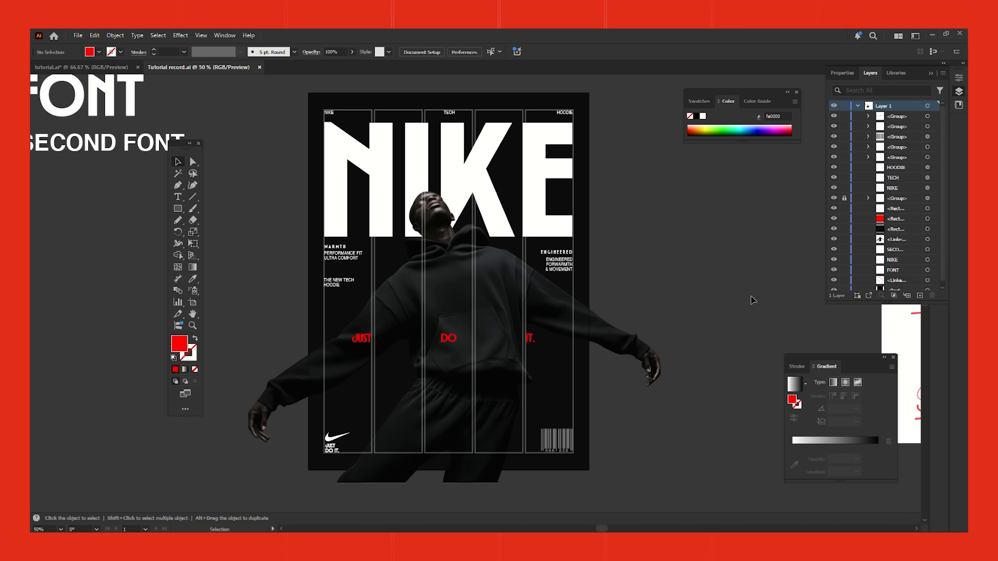
# Ungroup the swoosh from its white tagline and recolour only the swoosh with the red sampled from JUST
pyautogui.scroll(3, 351, 450)
pyautogui.click(296, 422)
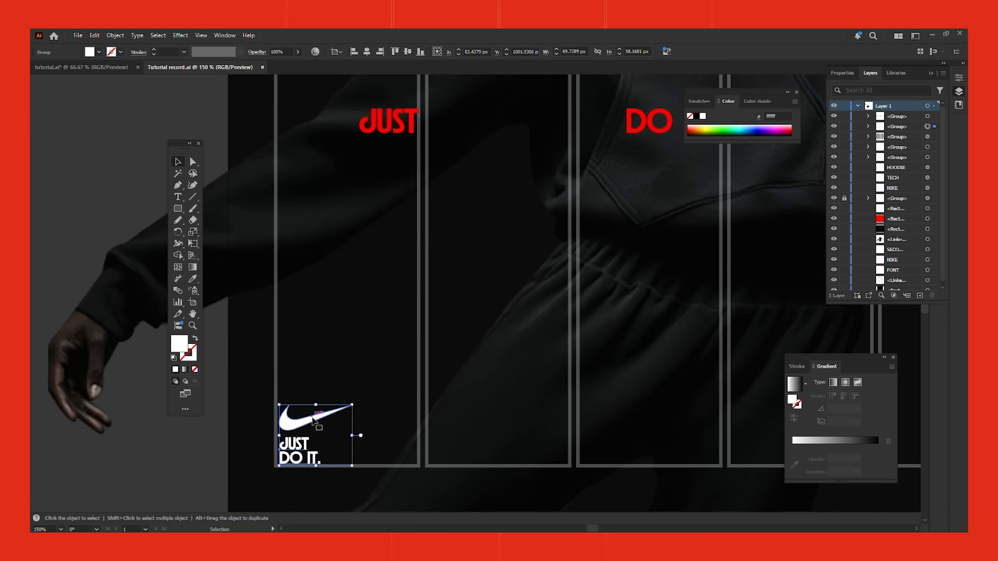
pyautogui.rightClick(312, 417)
pyautogui.click(343, 248)
pyautogui.click(296, 223)
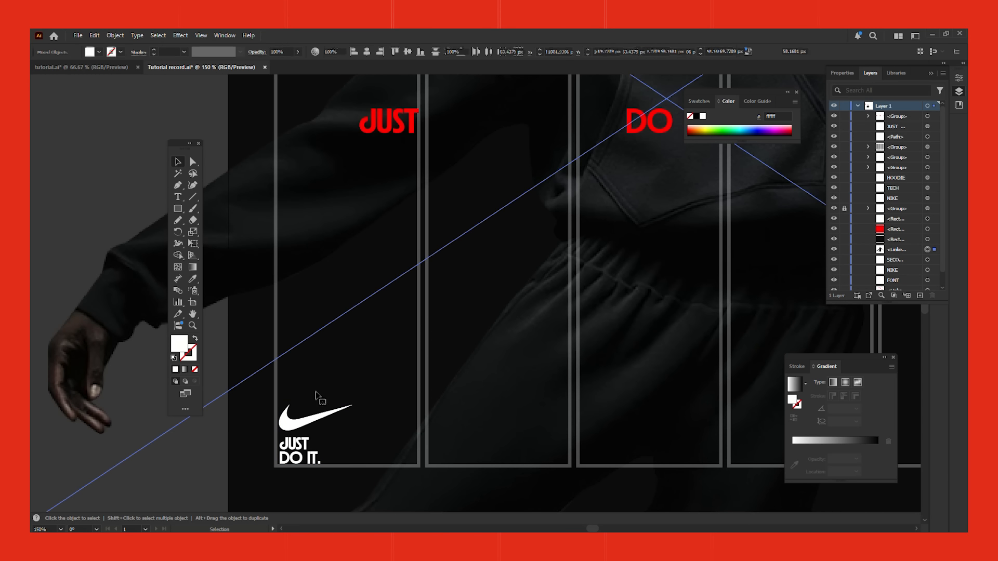
pyautogui.click(315, 424)
pyautogui.press('i')
pyautogui.click(405, 124)
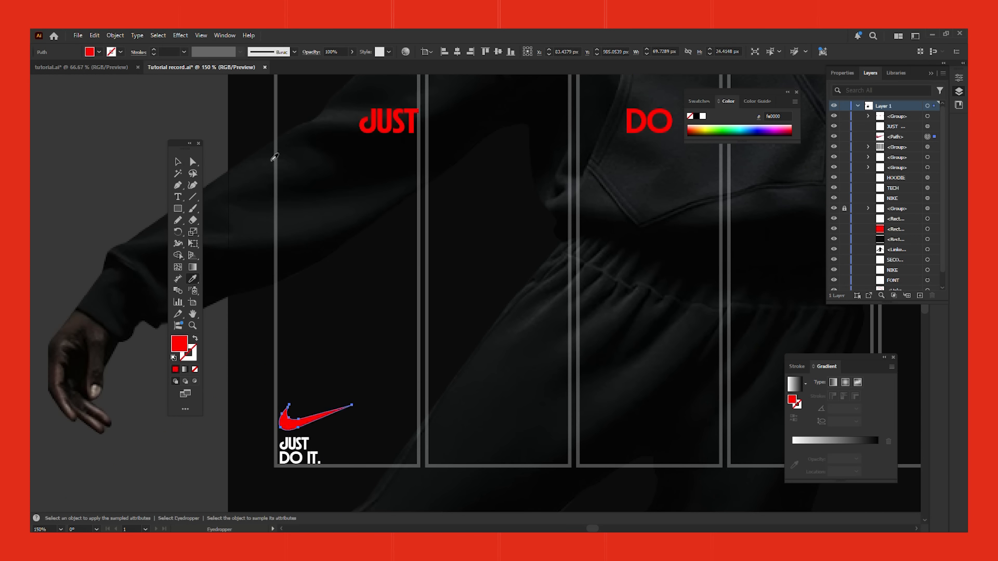
# Select the large NIKE title and turn on Draw Inside mode for it
pyautogui.hotkey('ctrl', '0')
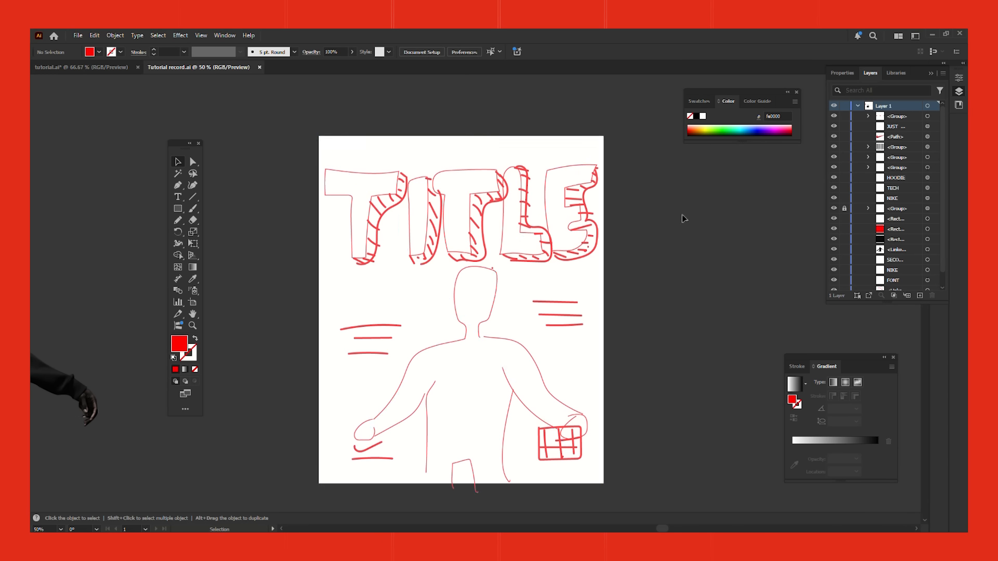
pyautogui.moveTo(292, 350); pyautogui.dragTo(575, 345)
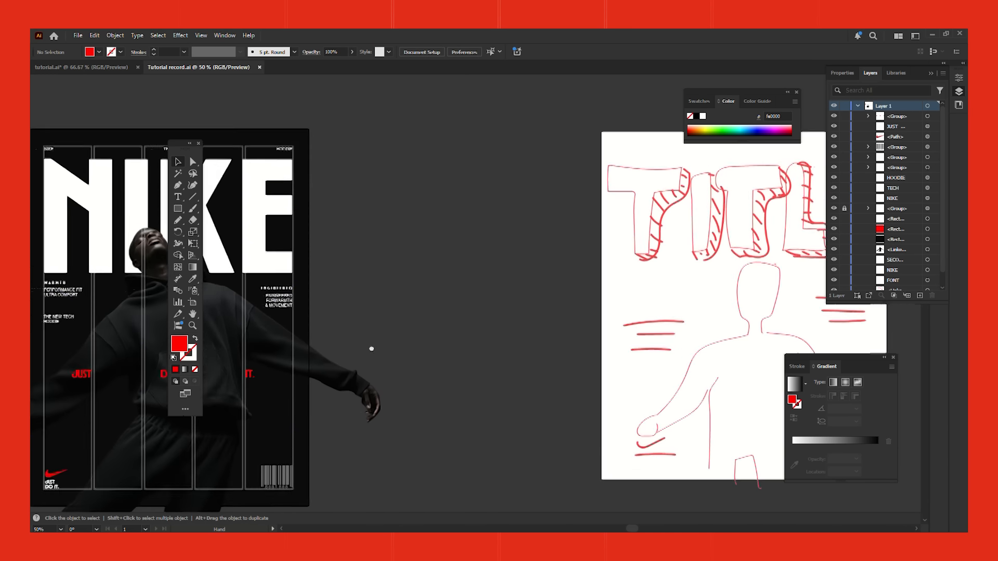
pyautogui.moveTo(370, 348); pyautogui.dragTo(557, 345)
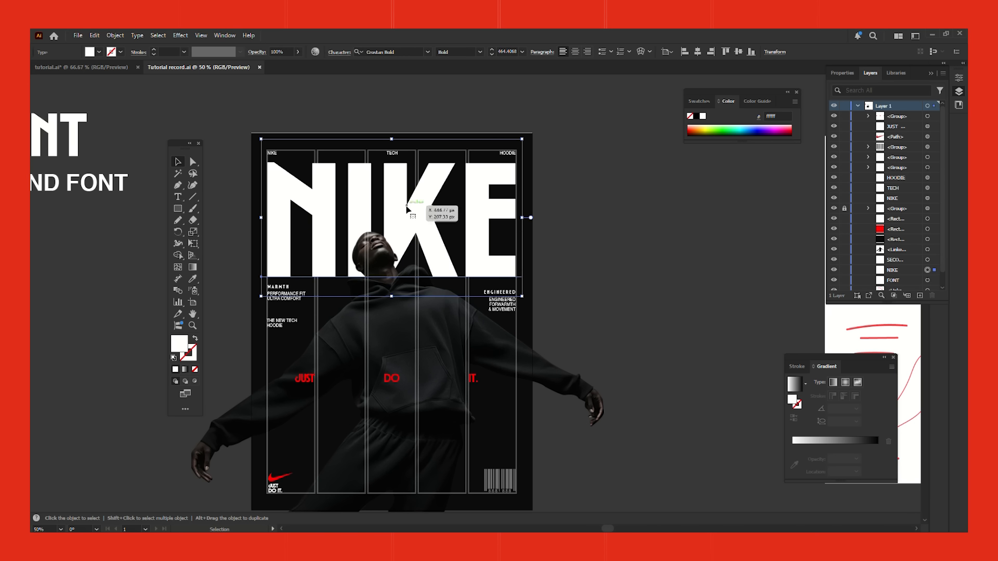
pyautogui.click(431, 203)
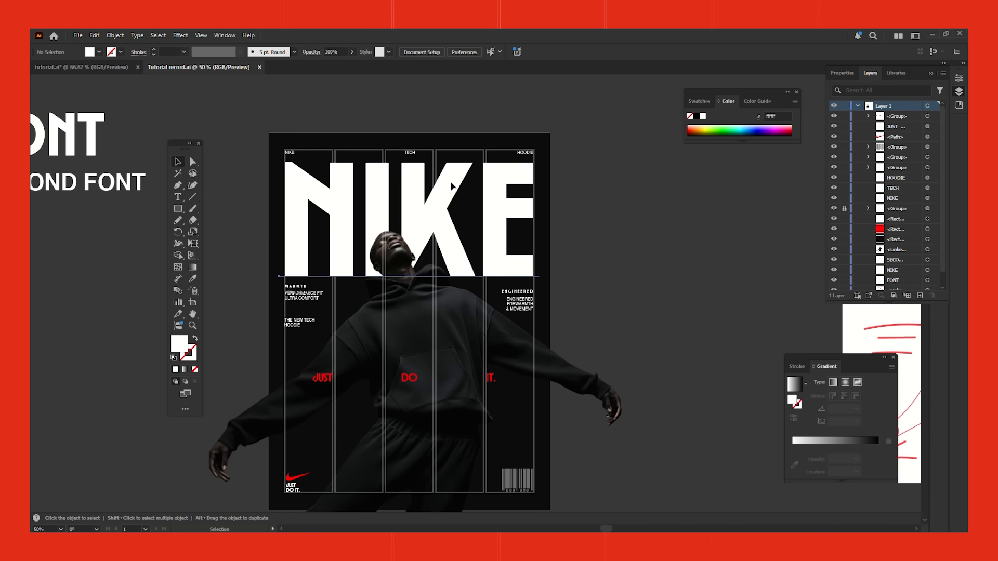
pyautogui.click(451, 186)
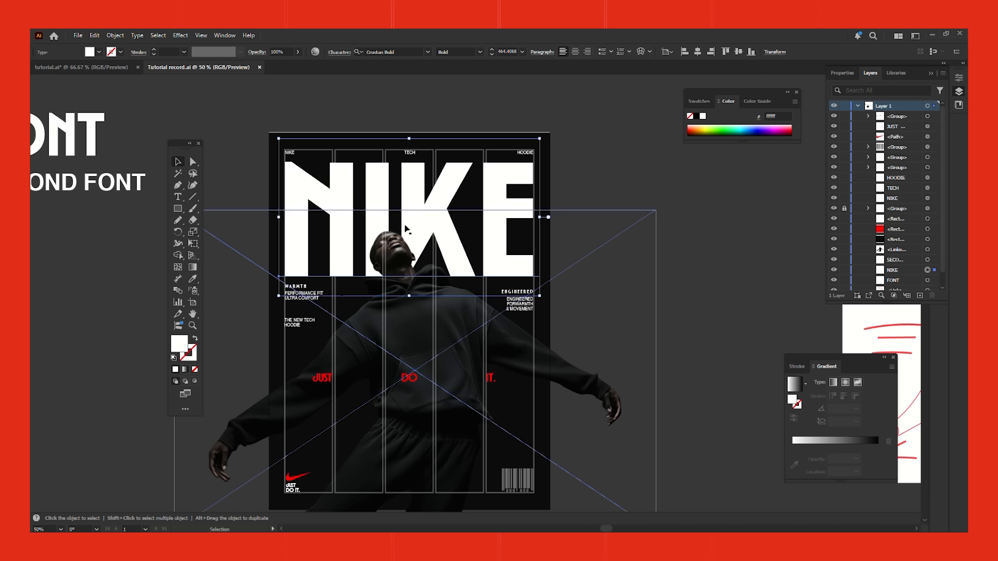
pyautogui.click(195, 382)
# Set no fill and a 30 pt stroke in the red sampled from the JUST text
pyautogui.click(195, 339)
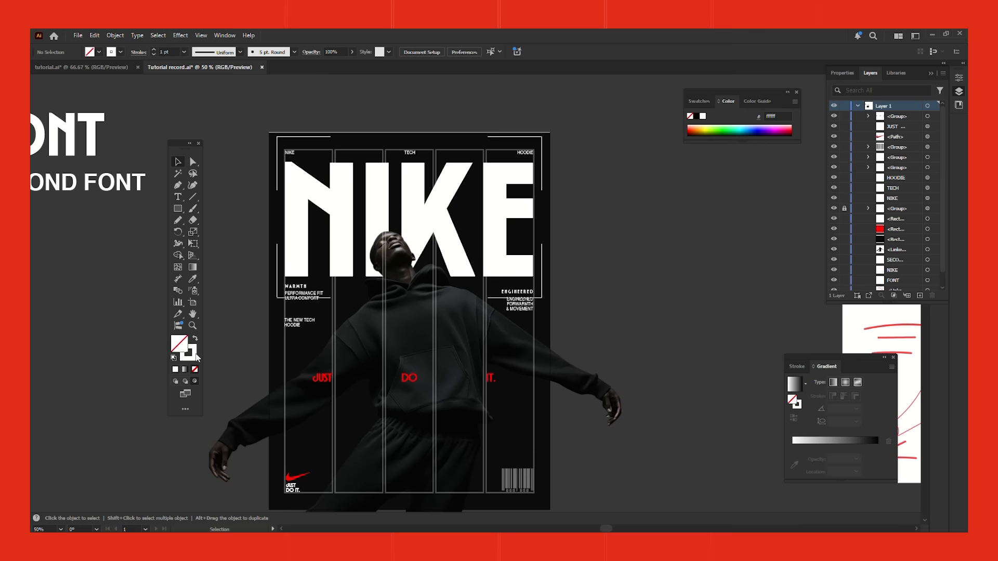
pyautogui.doubleClick(194, 354)
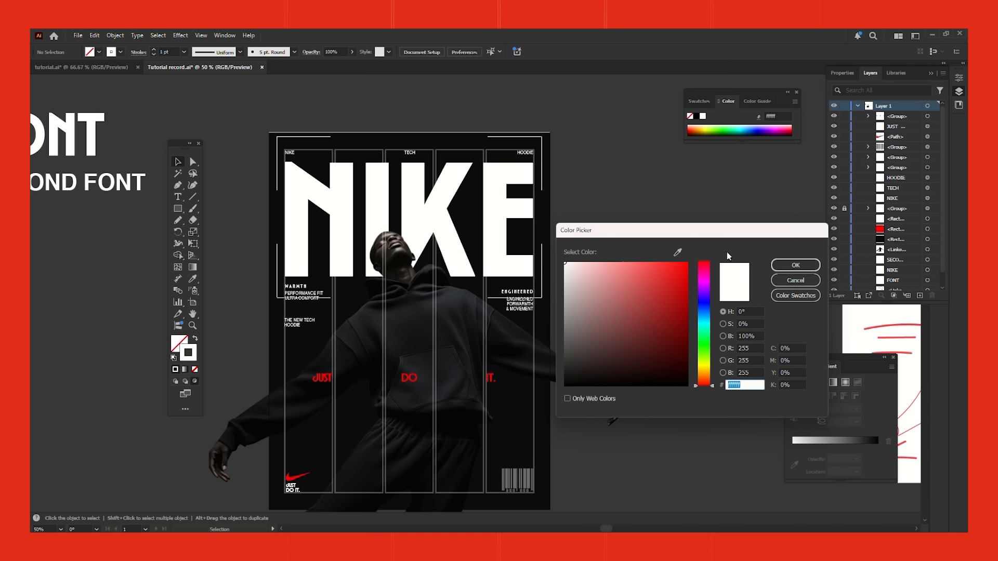
pyautogui.click(679, 253)
pyautogui.click(328, 378)
pyautogui.press('Return')
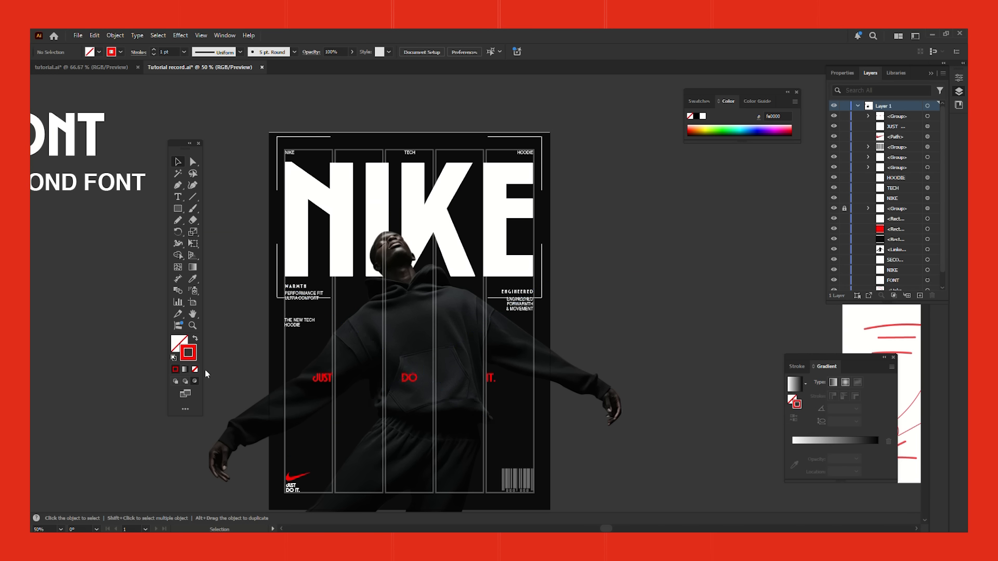
pyautogui.keyDown('shift'); pyautogui.click(154, 50); pyautogui.keyUp('shift')
pyautogui.keyDown('shift'); pyautogui.click(154, 50); pyautogui.keyUp('shift')
pyautogui.keyDown('shift'); pyautogui.click(154, 50); pyautogui.keyUp('shift')
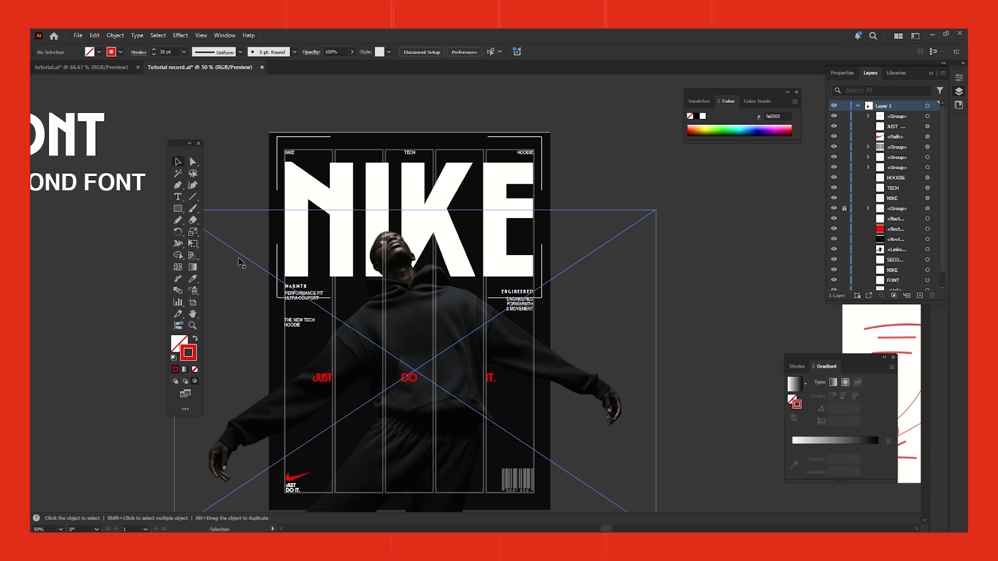
# Draw a looping freehand line inside the NIKE letters with the Pencil tool and hide the locked grid group
pyautogui.moveTo(178, 220); pyautogui.dragTo(224, 230)
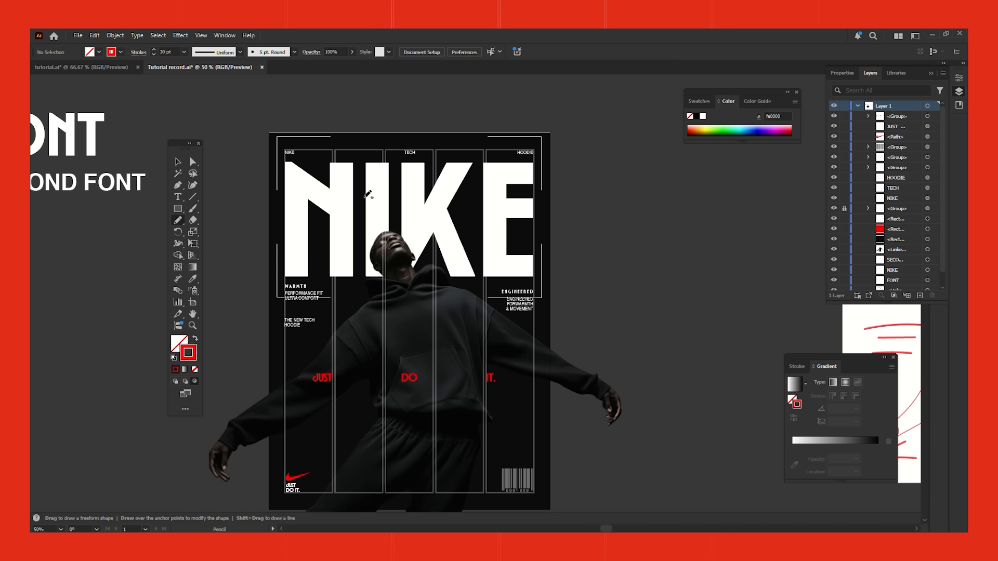
pyautogui.moveTo(261, 290)
pyautogui.mouseDown()
pyautogui.moveTo(262, 249)
pyautogui.moveTo(568, 155)
pyautogui.mouseUp()
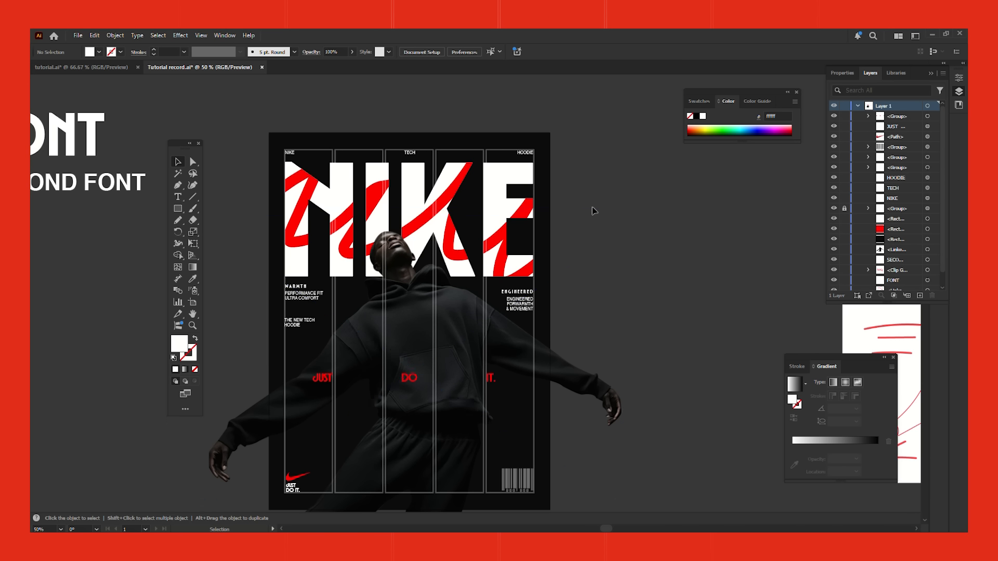
pyautogui.scroll(-1, 664, 207)
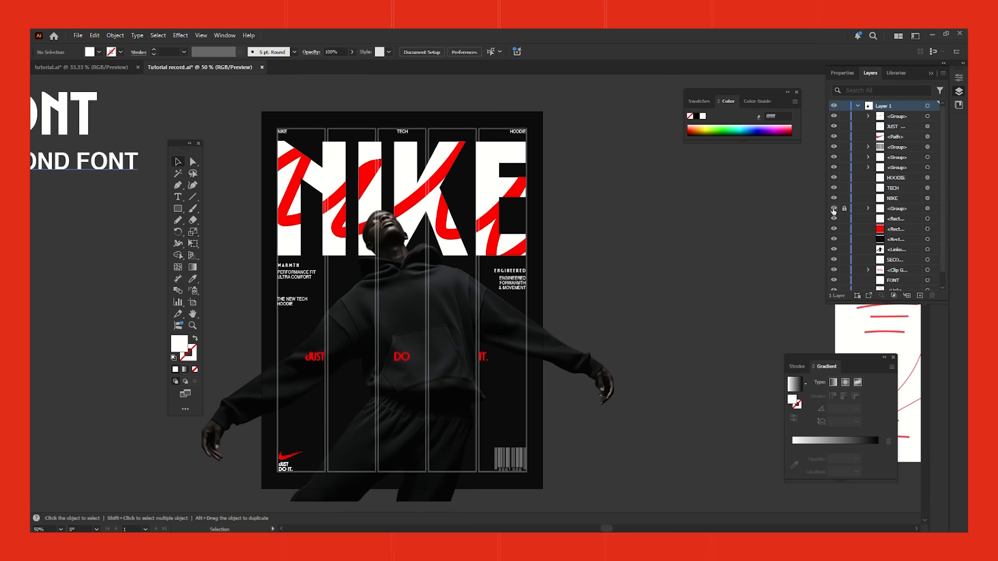
pyautogui.click(834, 208)
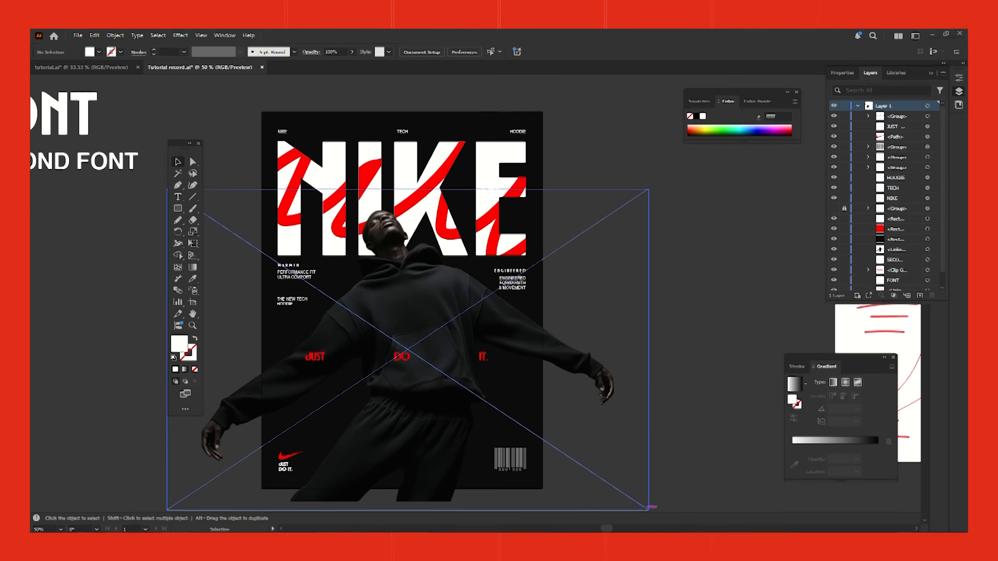
# Switch to Pinterest in the browser and search for "poster textures grains"
pyautogui.click(499, 544)
pyautogui.click(834, 91)
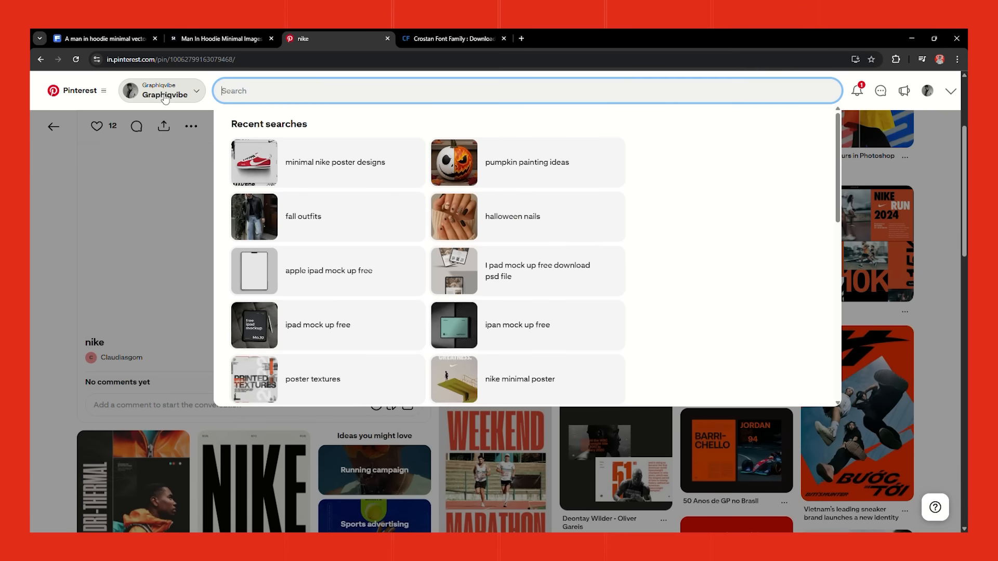
pyautogui.write('poster')
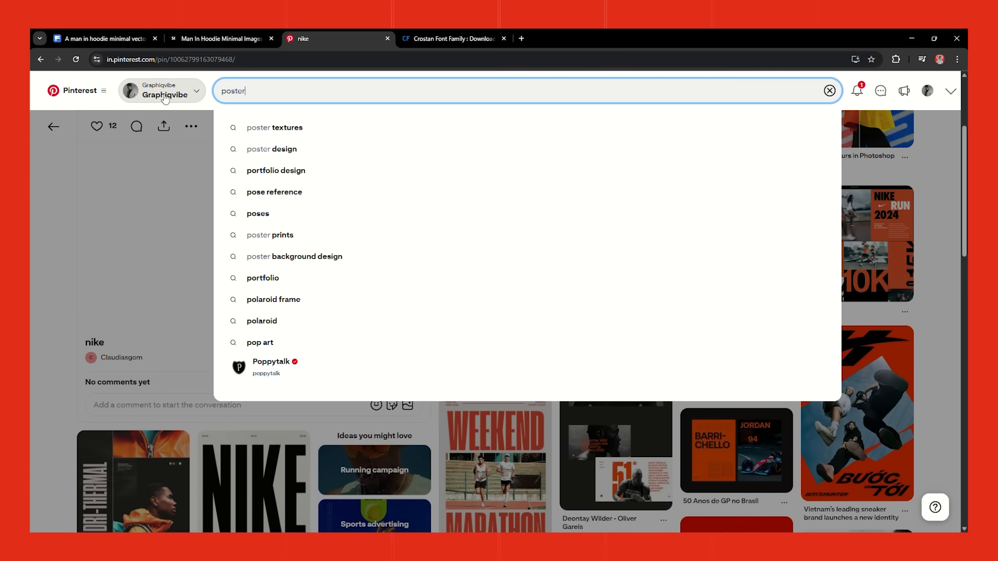
pyautogui.write(' text')
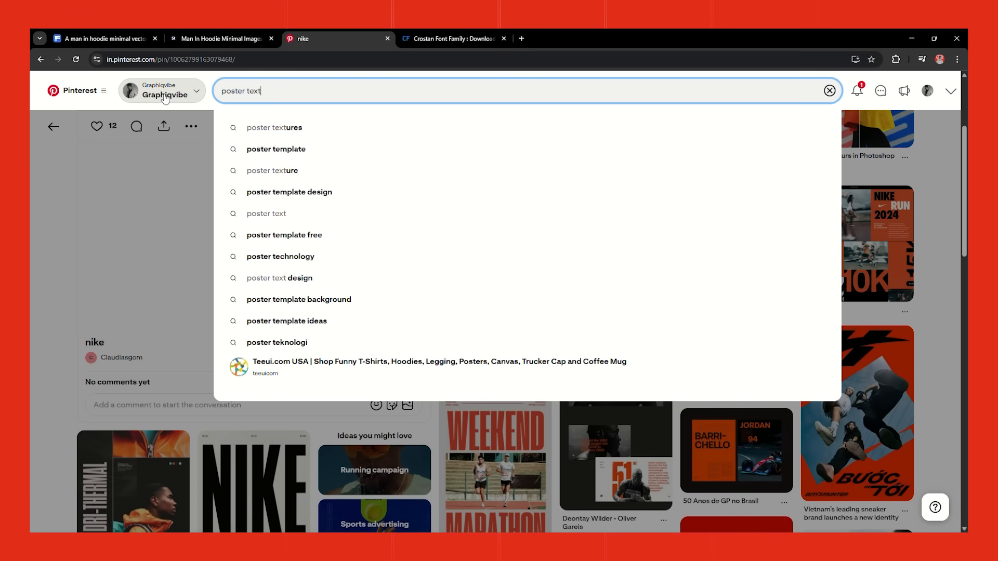
pyautogui.write('ures grains')
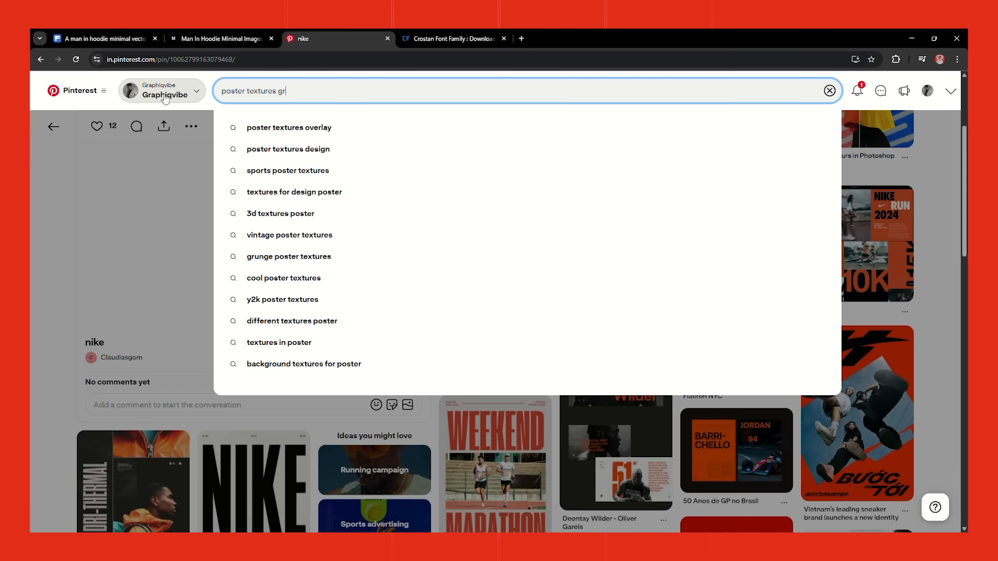
pyautogui.press('Return')
# Open the grainy black and white abstract background pin and look through the related textures
pyautogui.click(623, 258)
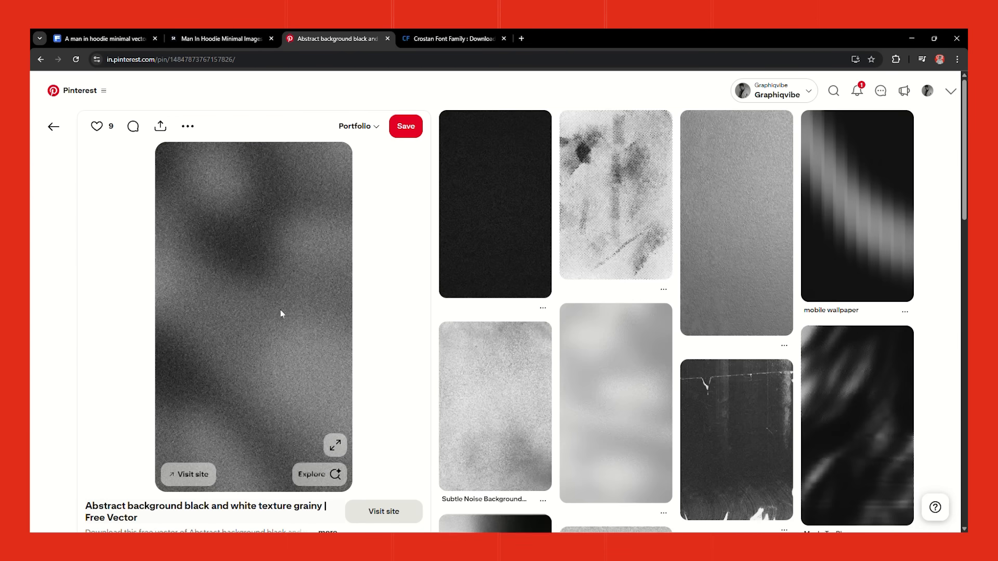
pyautogui.scroll(-2, 542, 417)
pyautogui.scroll(-3, 541, 418)
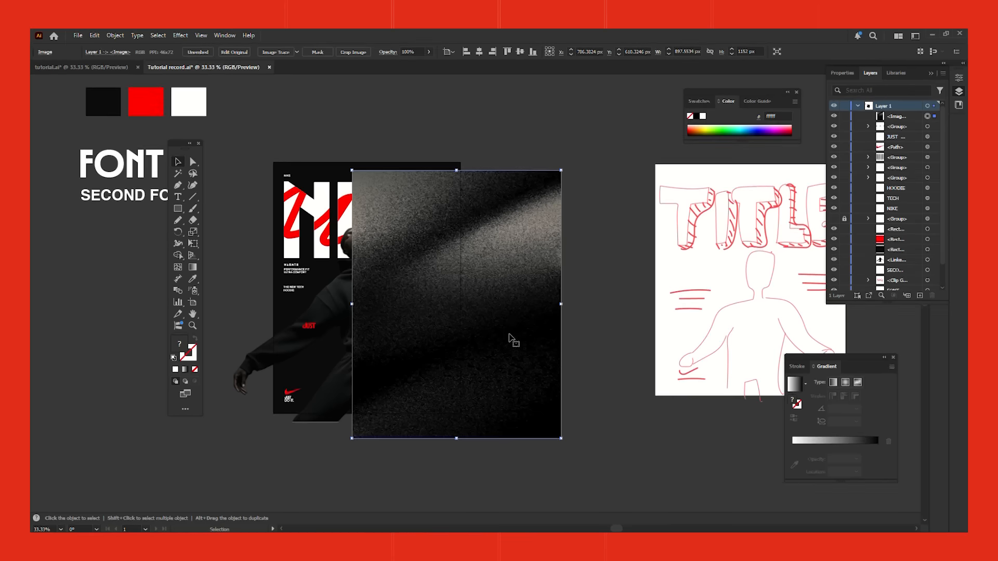
# Move the dark grain texture over the poster so it covers the whole artboard, and set its blend mode to Screen
pyautogui.moveTo(504, 341); pyautogui.dragTo(420, 325)
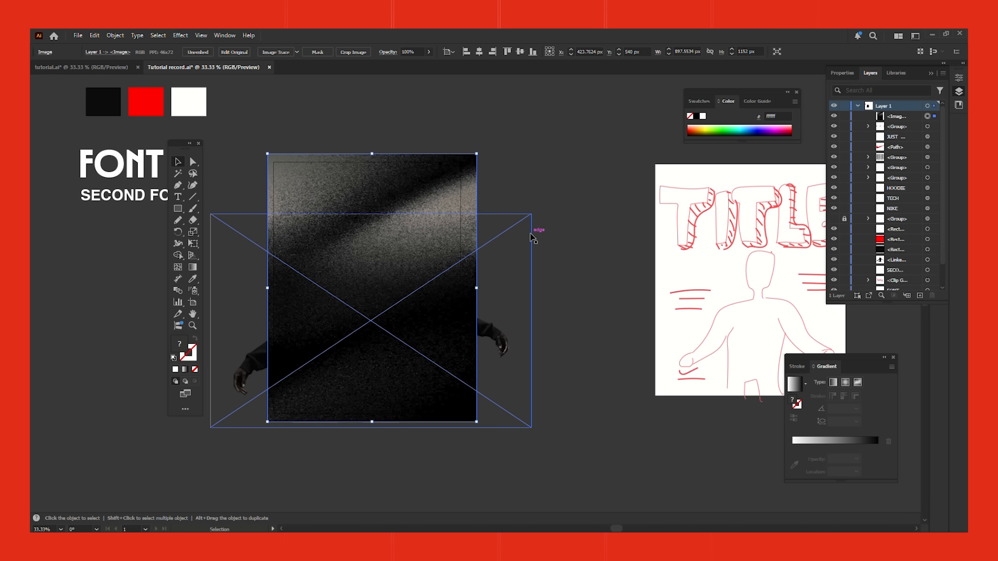
pyautogui.moveTo(386, 229); pyautogui.dragTo(384, 229)
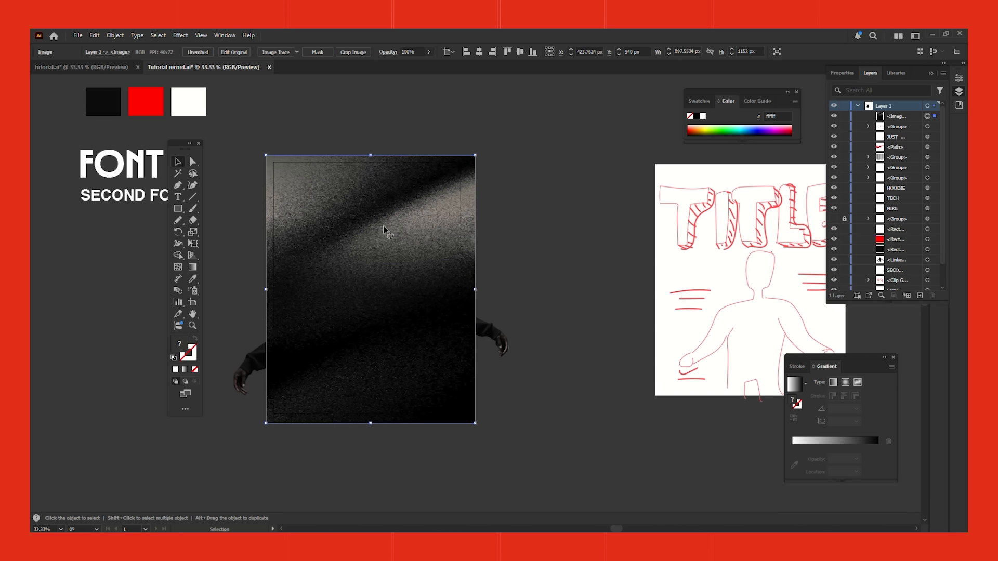
pyautogui.click(388, 52)
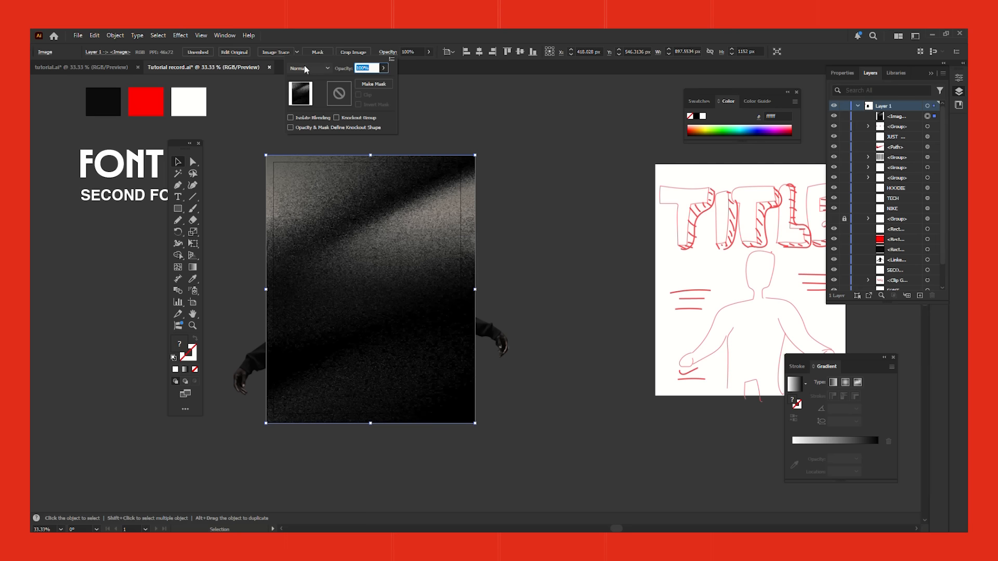
pyautogui.click(306, 68)
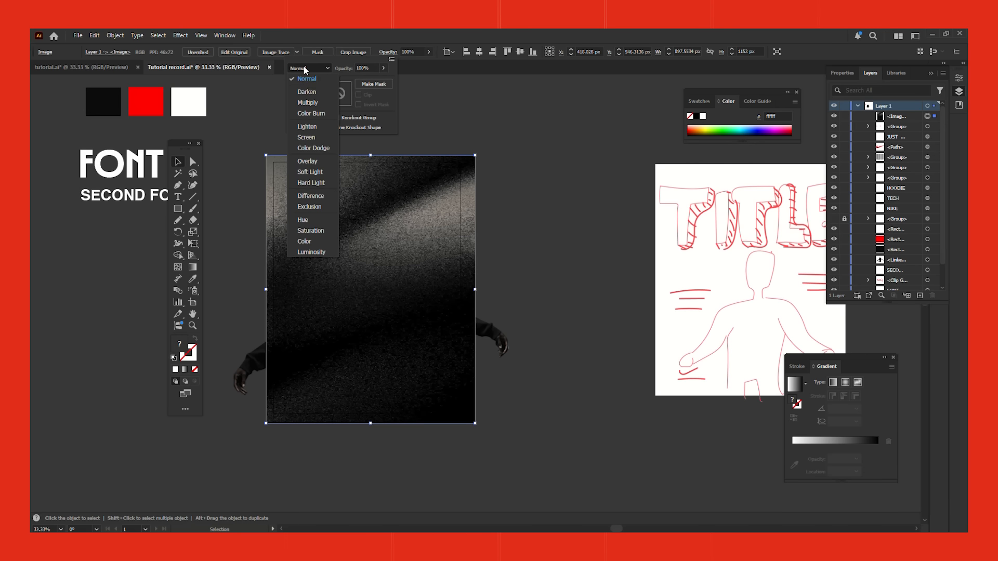
pyautogui.click(306, 137)
# Lower the grain texture's opacity to below 27% and deselect it
pyautogui.click(428, 52)
pyautogui.moveTo(424, 65); pyautogui.dragTo(402, 68)
pyautogui.scroll(2, 405, 176)
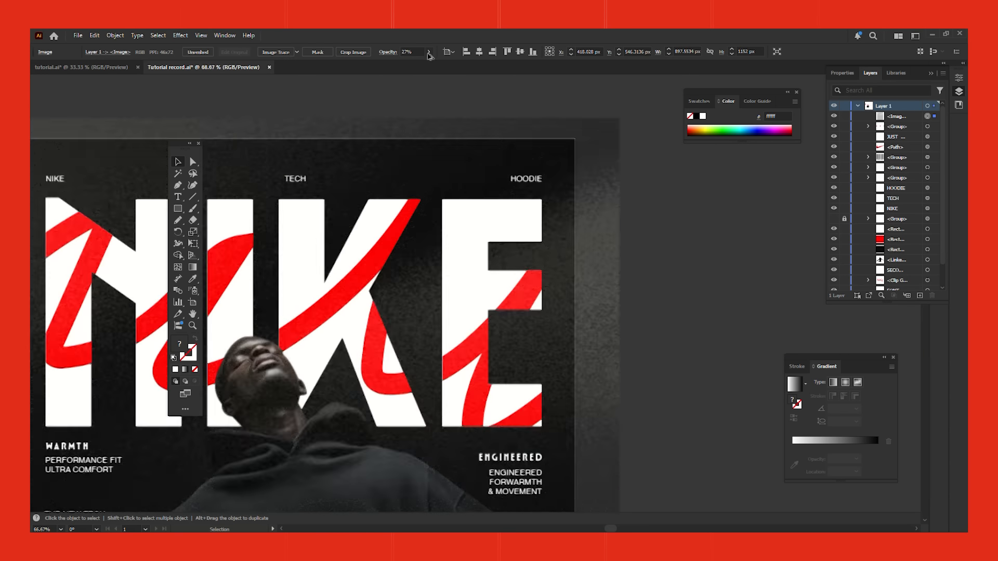
pyautogui.moveTo(411, 65); pyautogui.dragTo(396, 66)
pyautogui.click(726, 247)
pyautogui.click(754, 237)
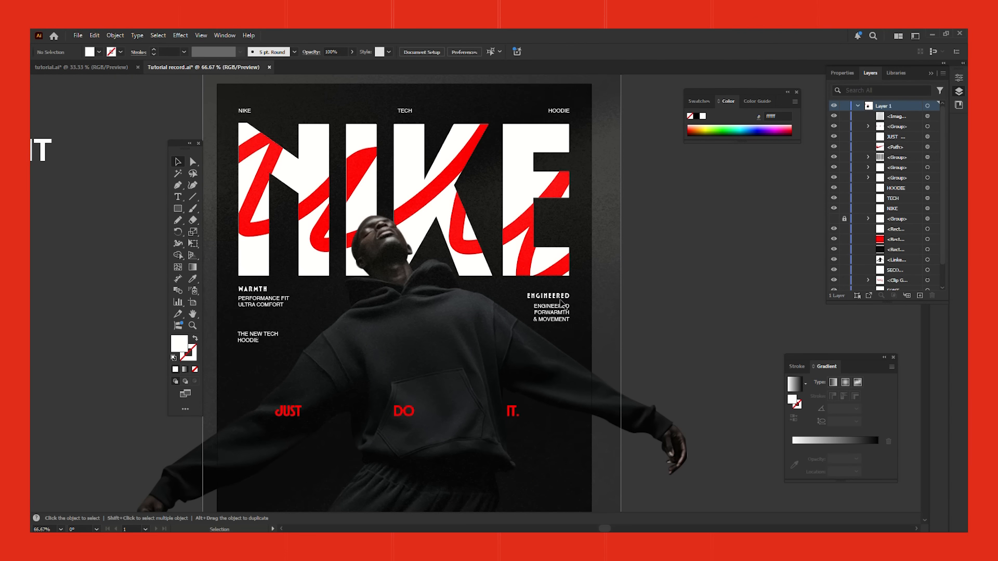